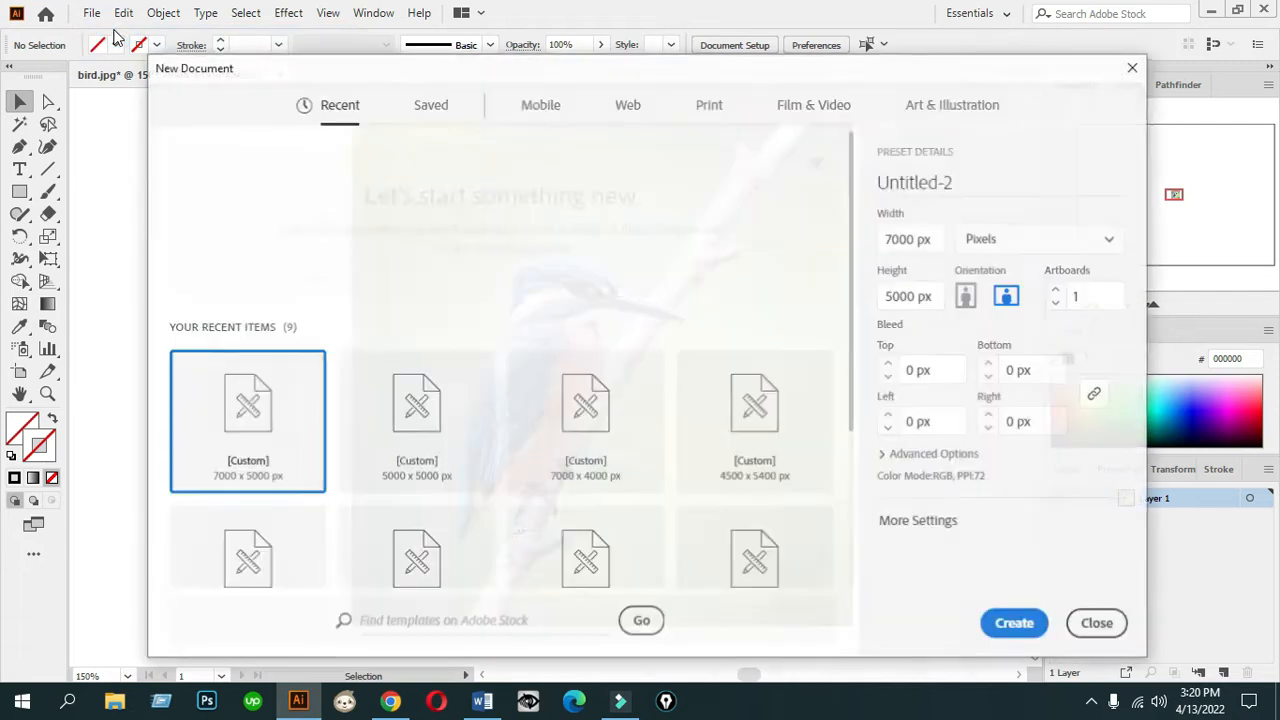
# Create a new 5000 x 5000 px document and bring the bird image from the bird.jpg document into it.
pyautogui.click(449, 458)
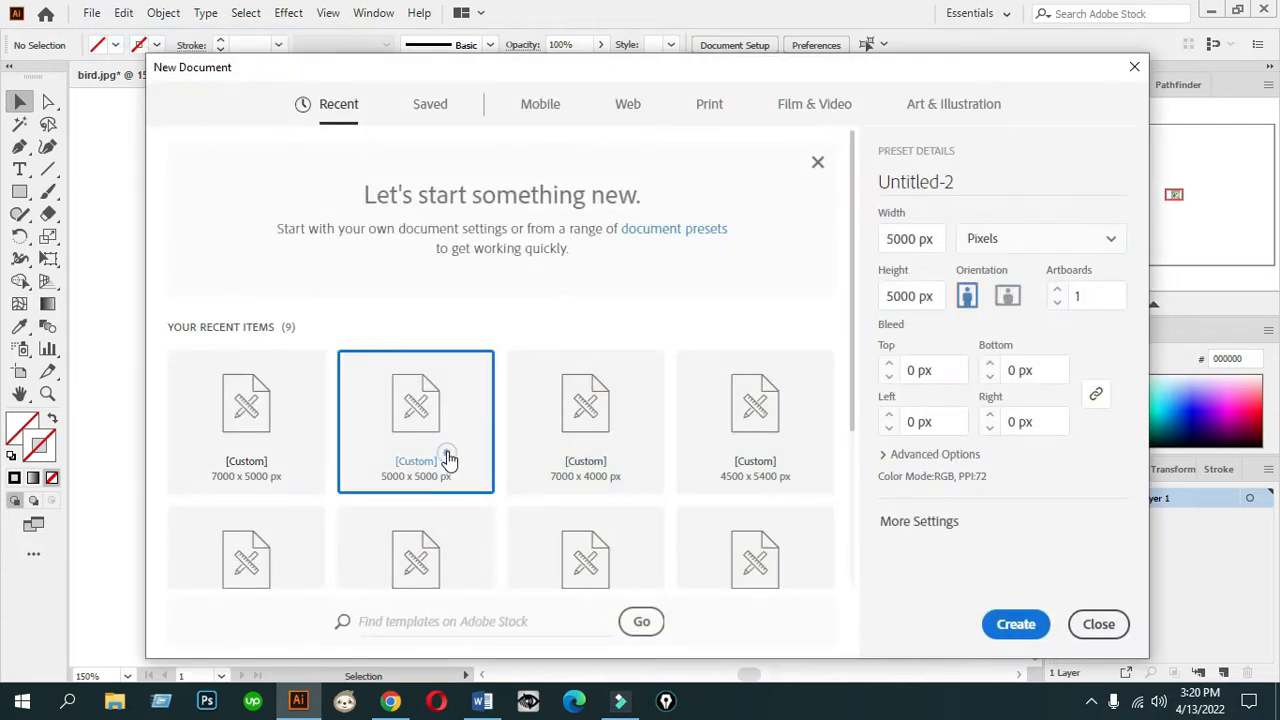
pyautogui.click(1012, 625)
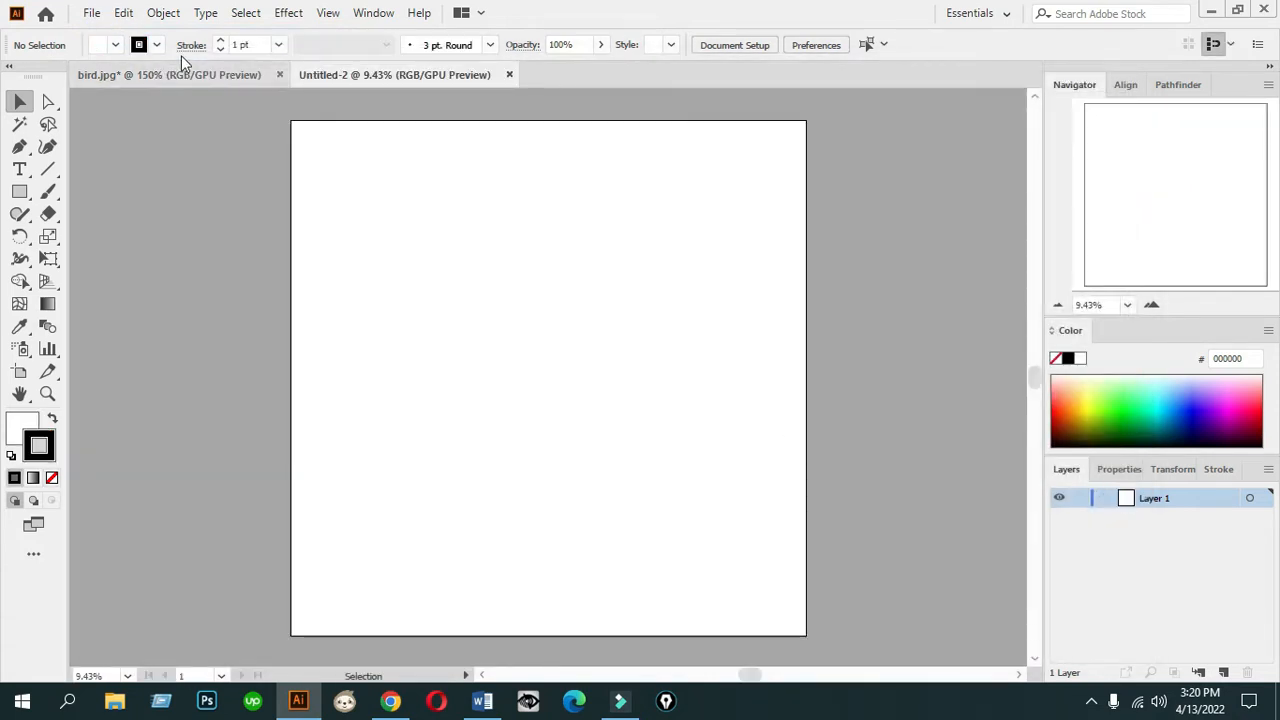
pyautogui.click(205, 74)
pyautogui.click(614, 410)
pyautogui.moveTo(651, 420); pyautogui.dragTo(558, 310)
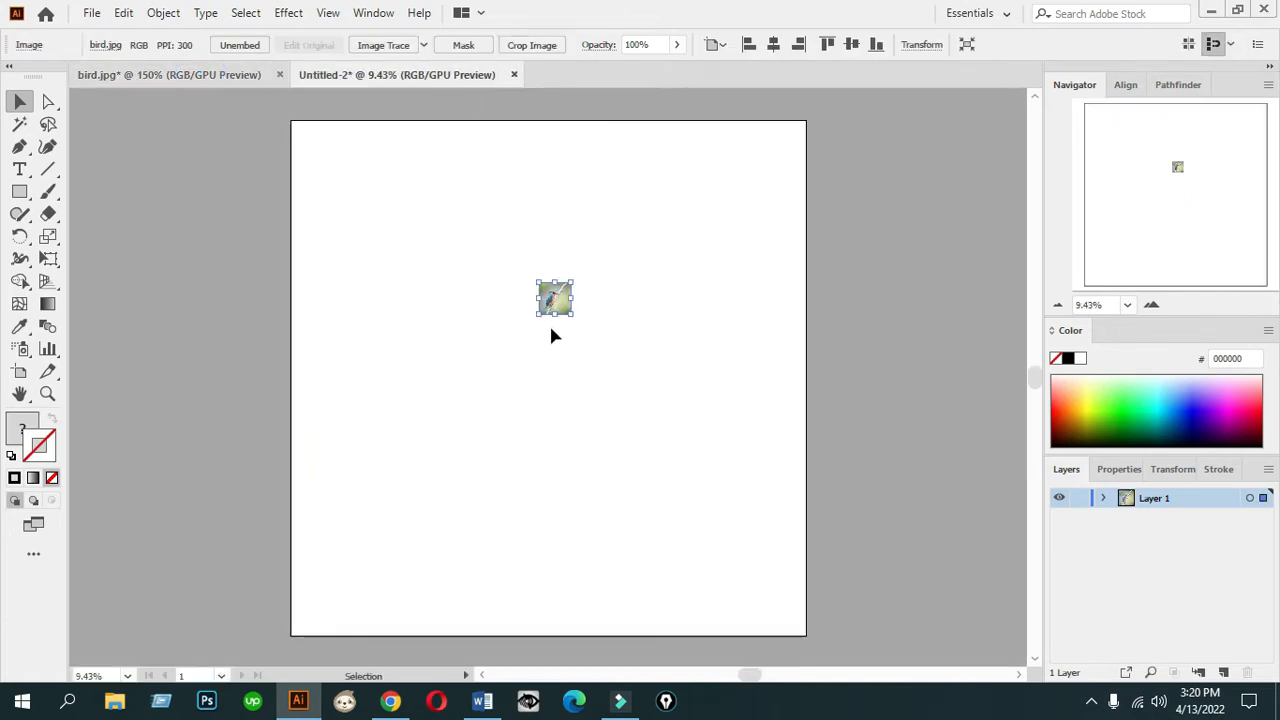
# Enlarge the bird image proportionally until it nearly fills the artboard, and center it horizontally and vertically.
pyautogui.keyDown('shift'); pyautogui.click(557, 316); pyautogui.keyUp('shift')
pyautogui.moveTo(559, 318); pyautogui.dragTo(551, 582)
pyautogui.moveTo(555, 282); pyautogui.dragTo(557, 142)
pyautogui.click(768, 44)
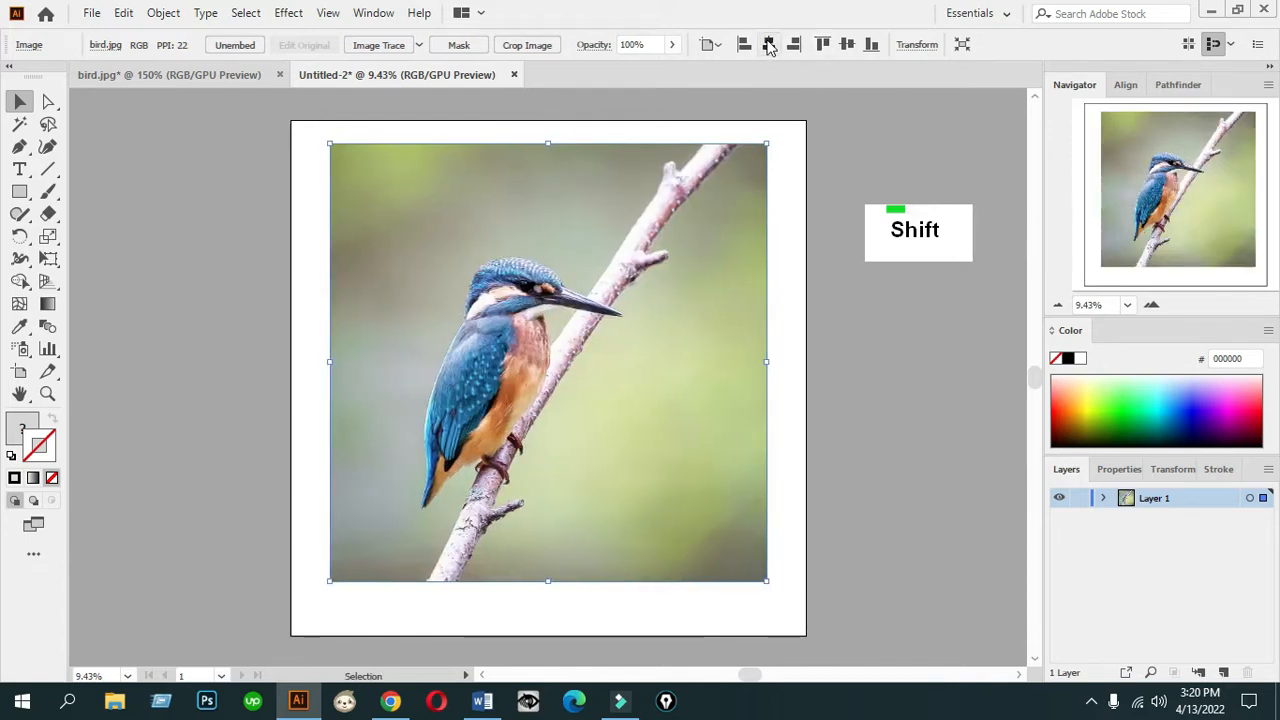
pyautogui.click(846, 45)
pyautogui.click(835, 180)
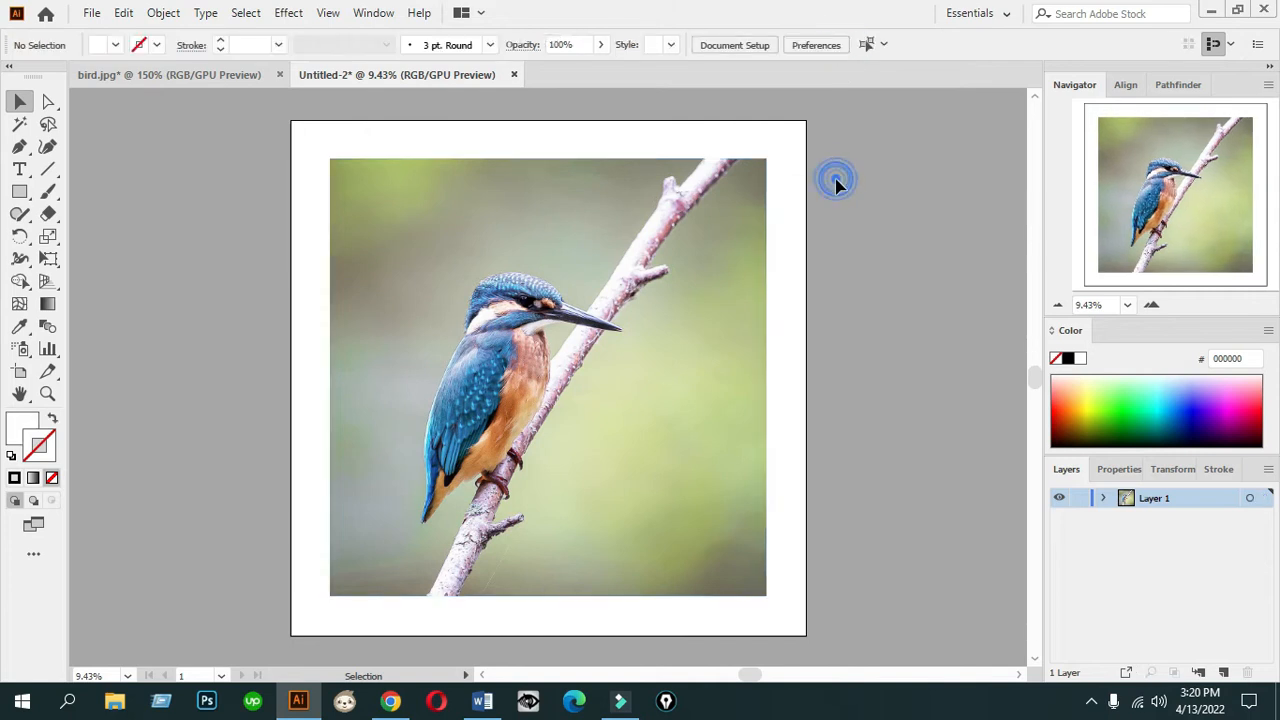
# Lock Layer 1 with the bird image and add a new layer above it.
pyautogui.click(1153, 306)
pyautogui.click(1064, 306)
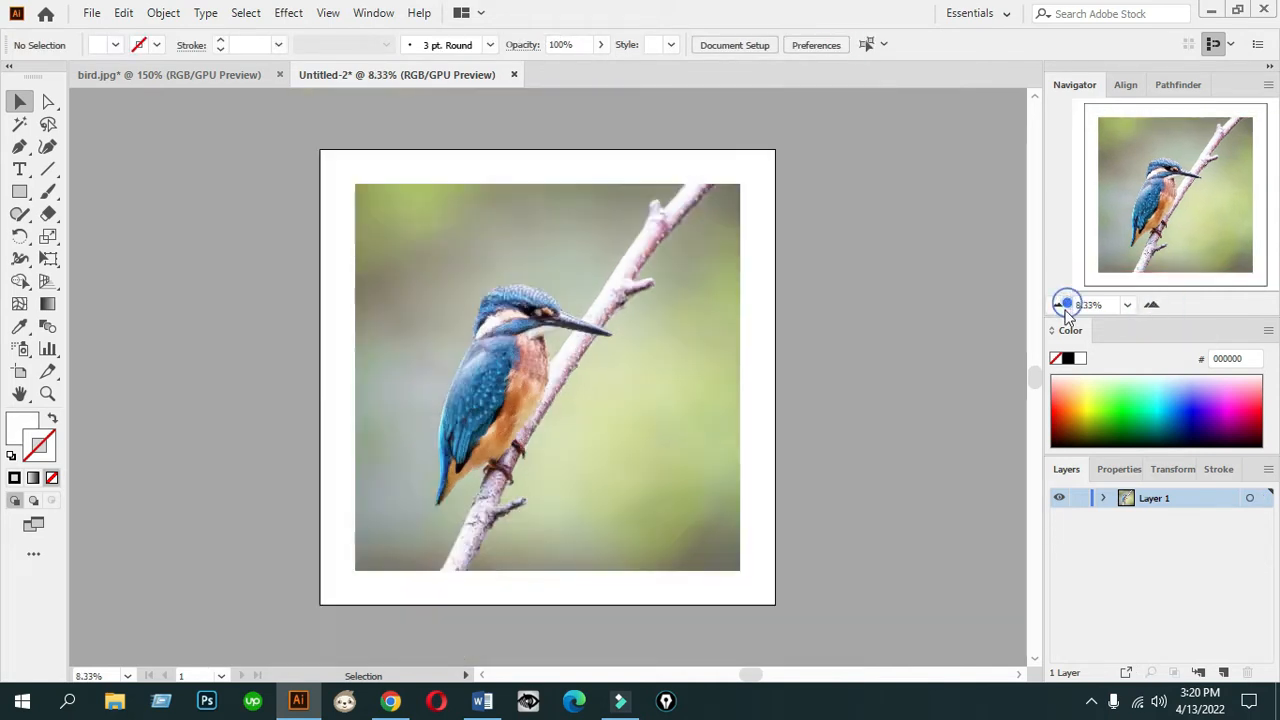
pyautogui.click(1079, 498)
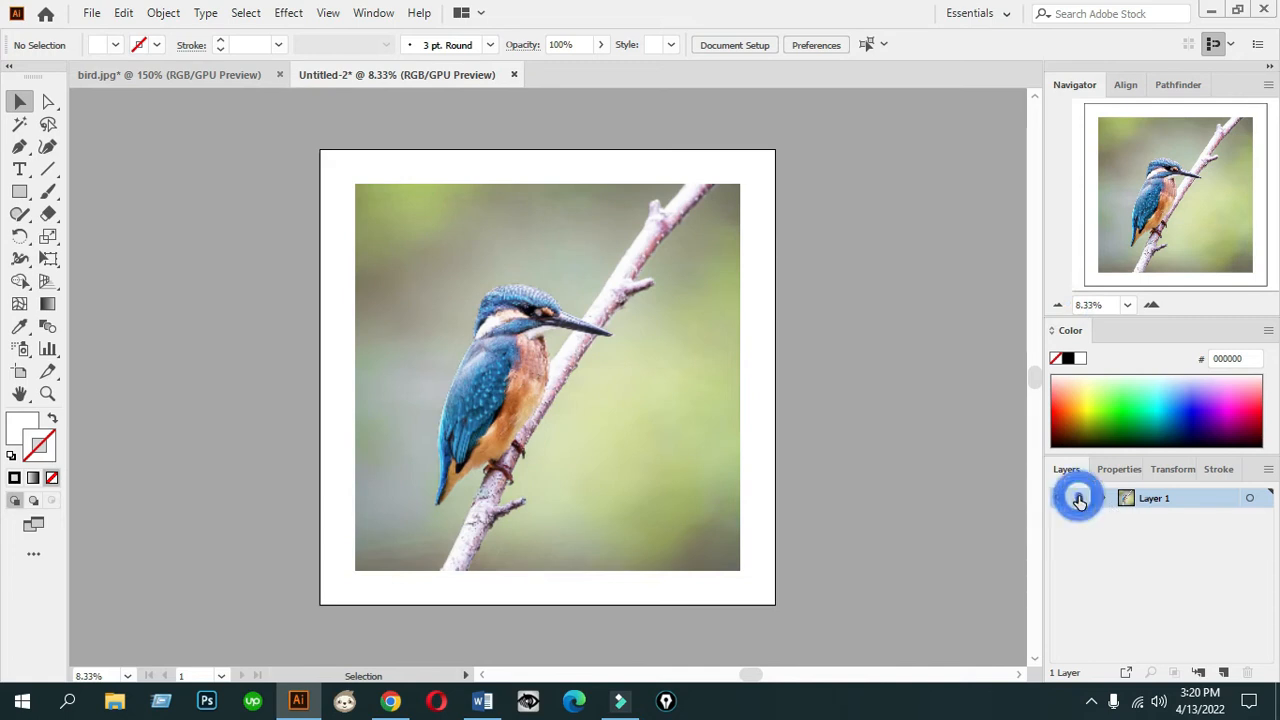
pyautogui.click(1225, 674)
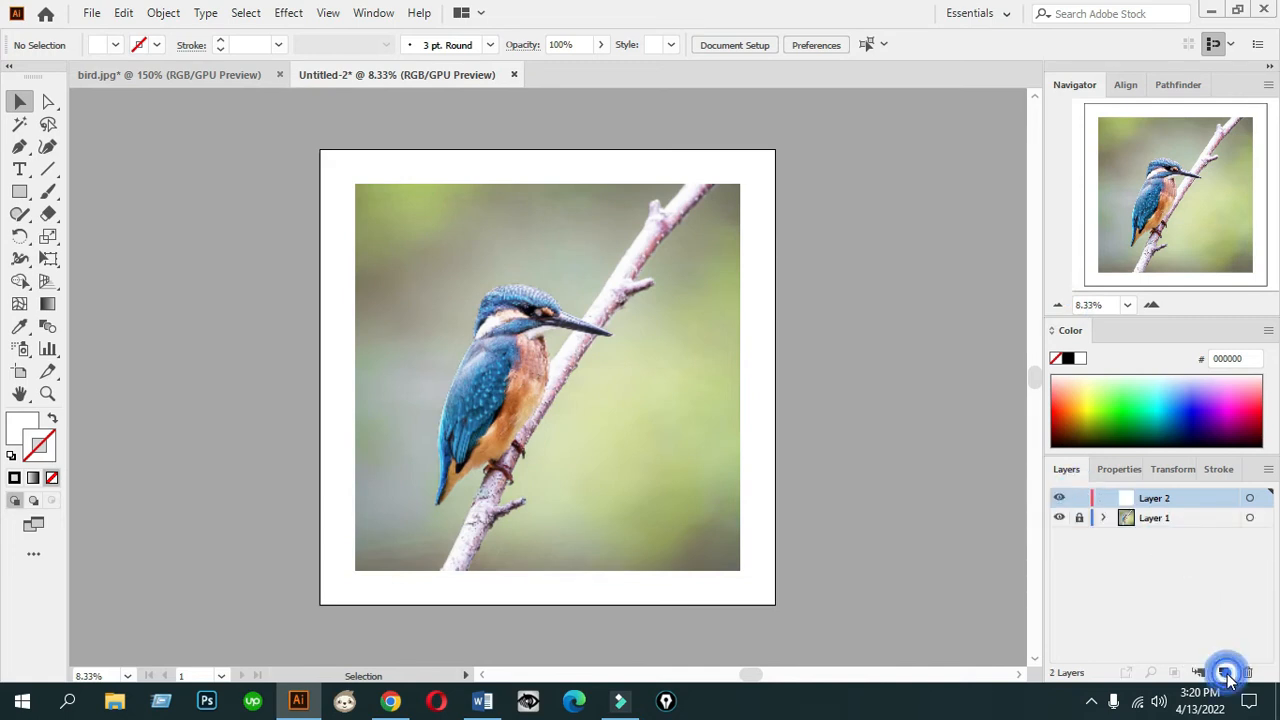
# With the Pen tool, start an outline on the new layer with a straight segment across the branch above the upper side twig.
pyautogui.click(1151, 305)
pyautogui.click(20, 147)
pyautogui.click(1151, 305)
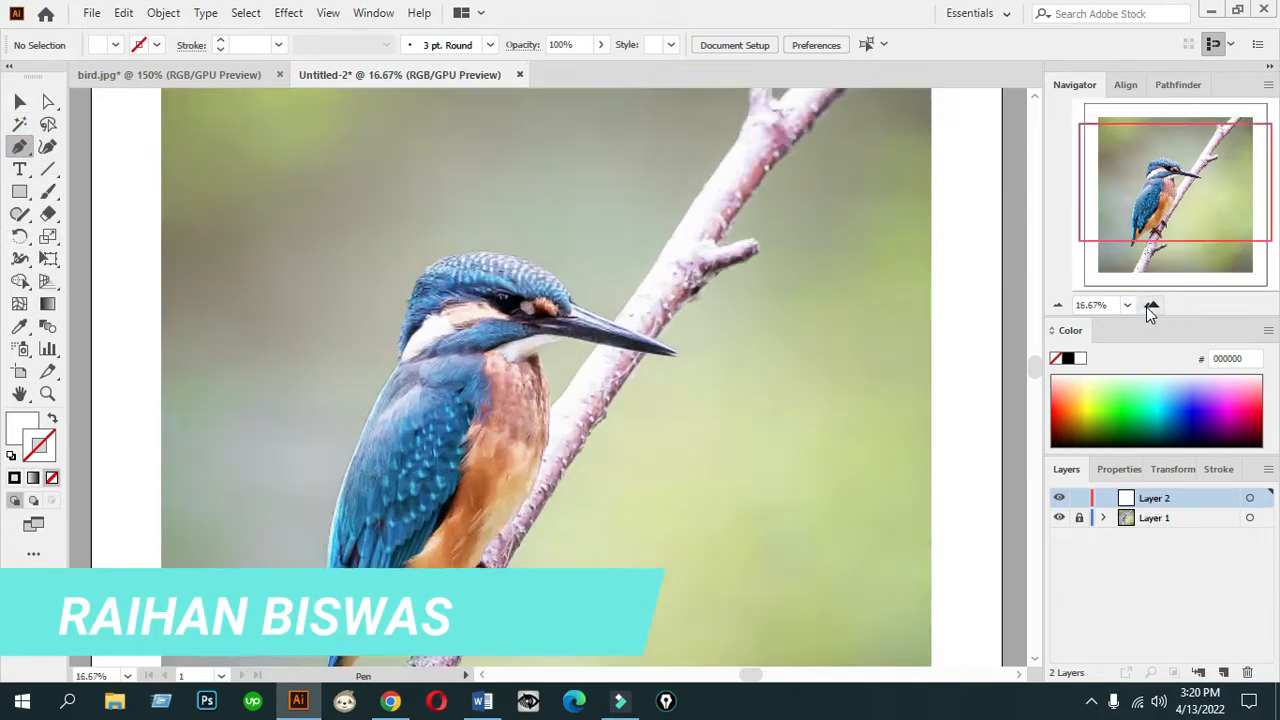
pyautogui.click(1151, 305)
pyautogui.scroll(3, 850, 375)
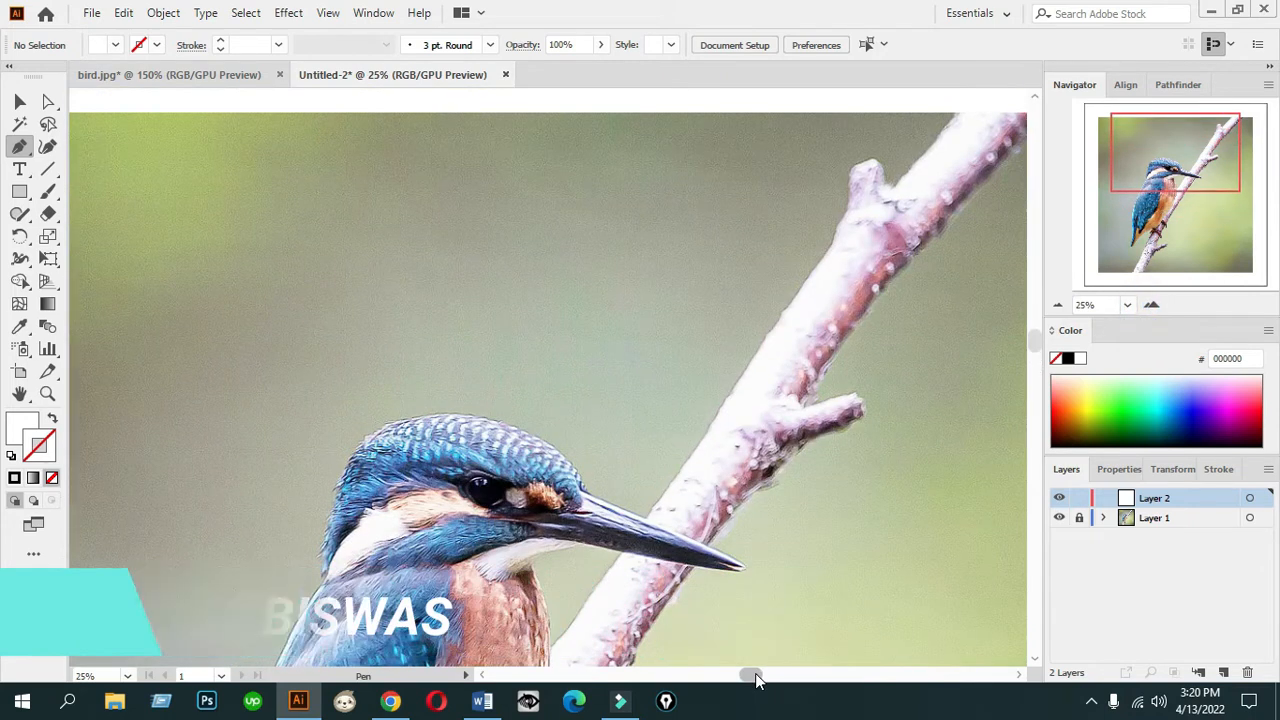
pyautogui.moveTo(749, 675); pyautogui.dragTo(764, 675)
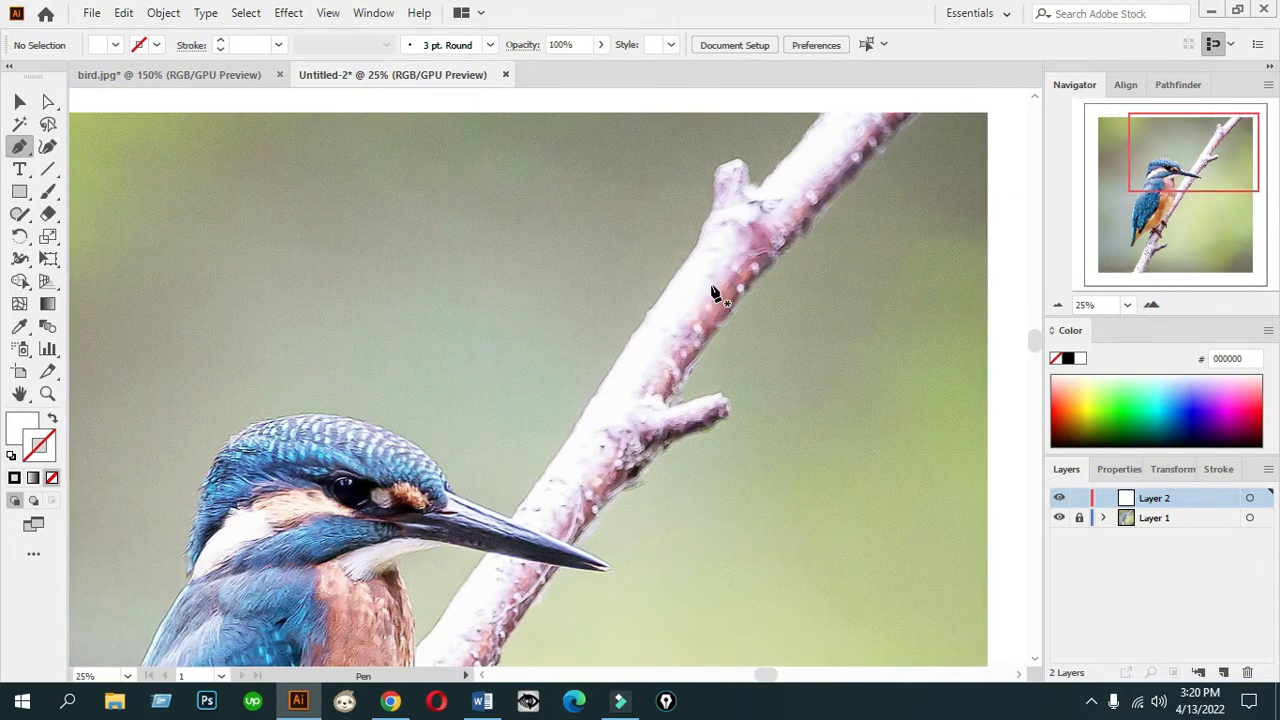
pyautogui.scroll(2, 720, 280)
pyautogui.scroll(-3, 368, 604)
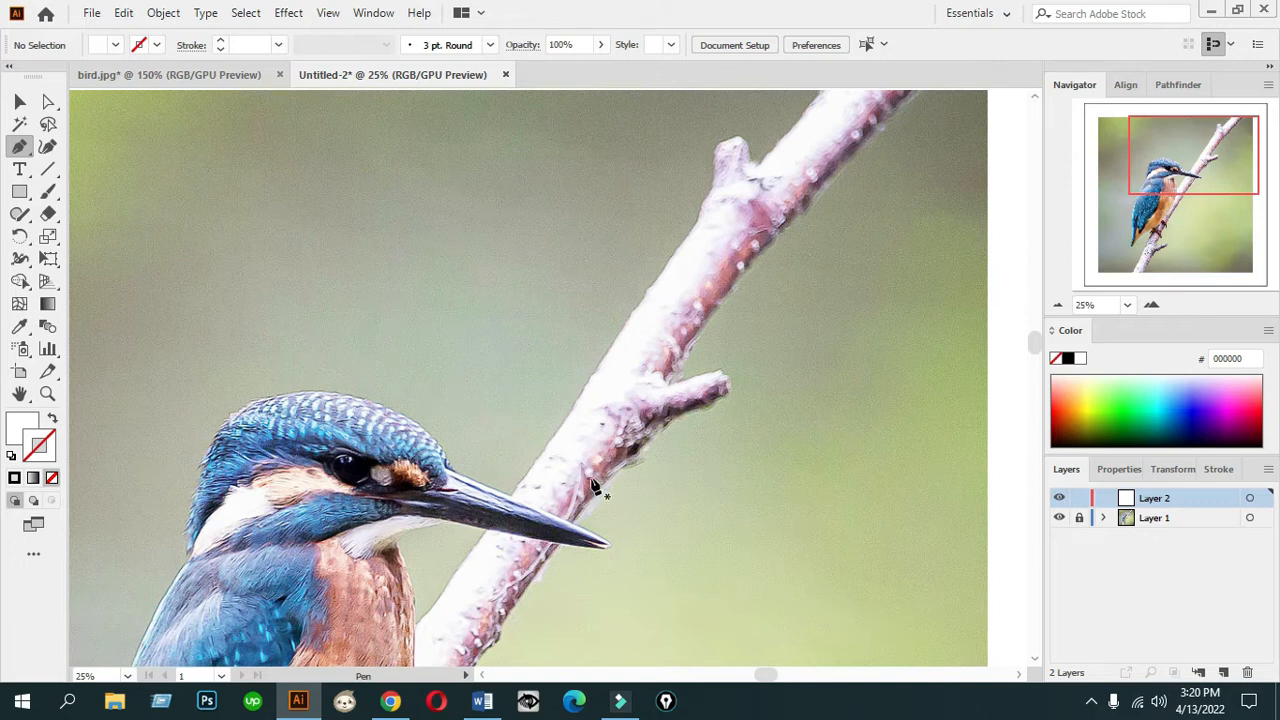
pyautogui.scroll(-9, 570, 495)
pyautogui.scroll(10, 503, 549)
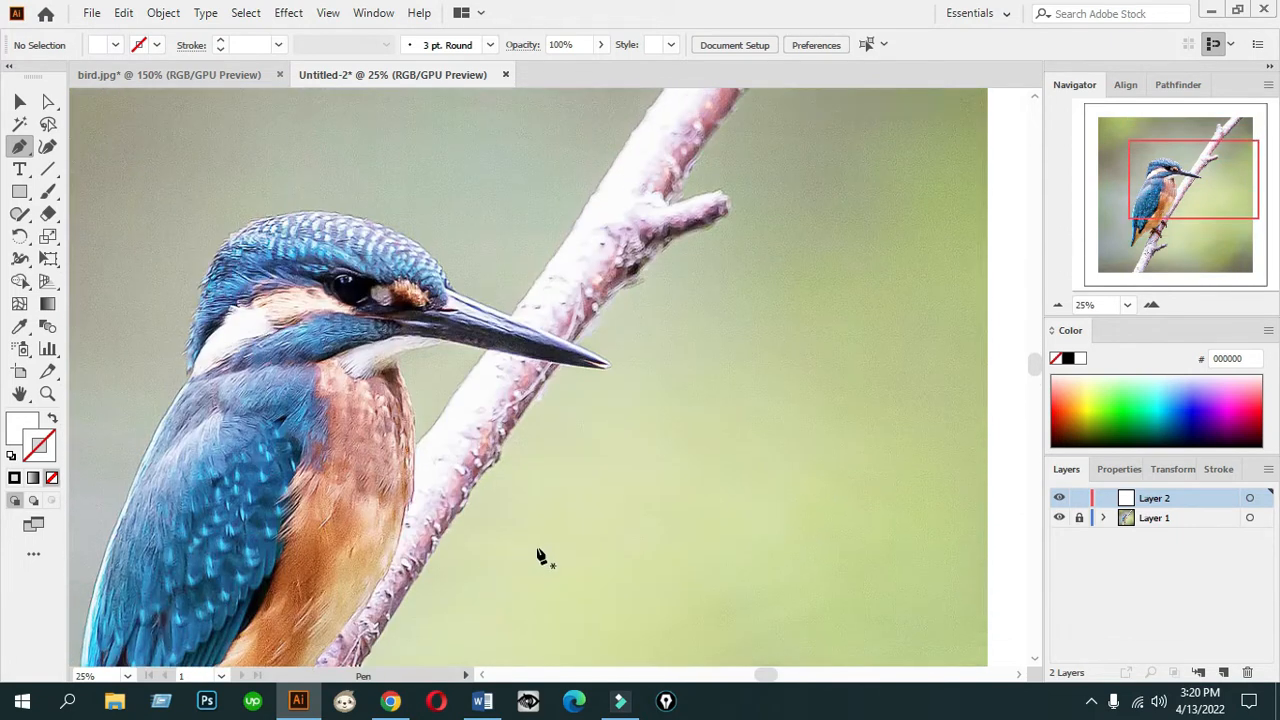
pyautogui.scroll(1, 744, 556)
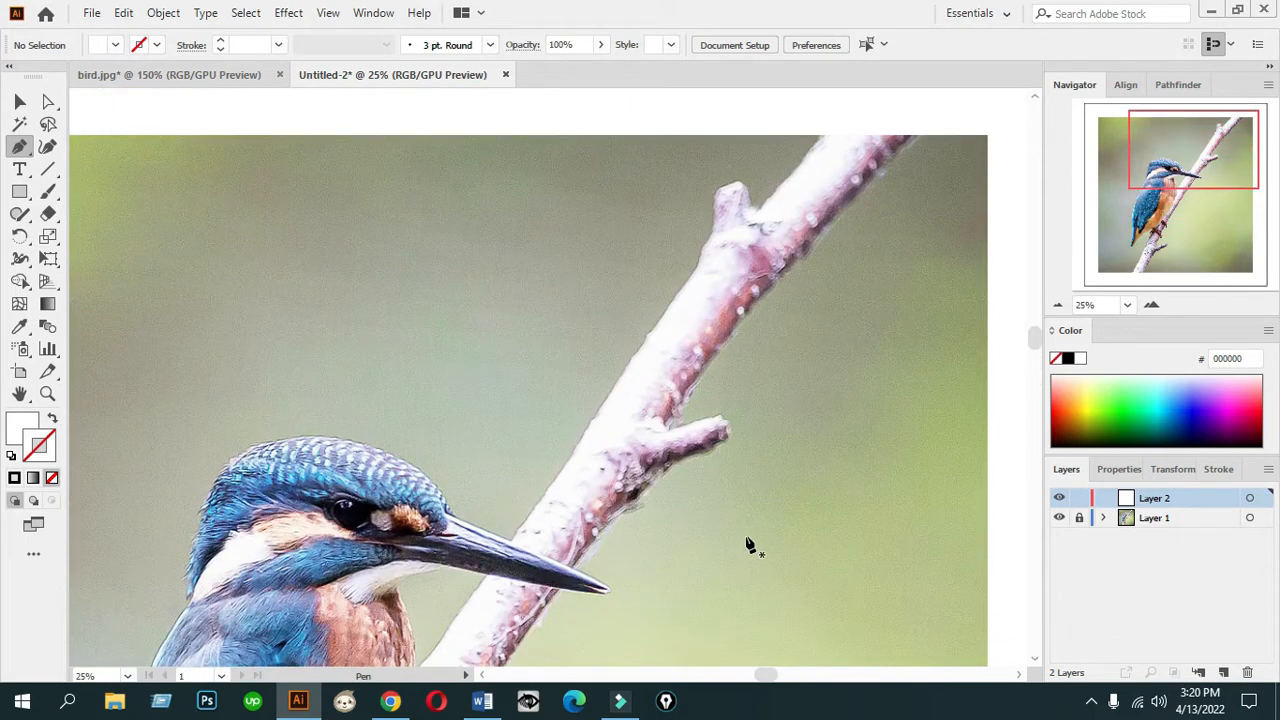
pyautogui.click(644, 336)
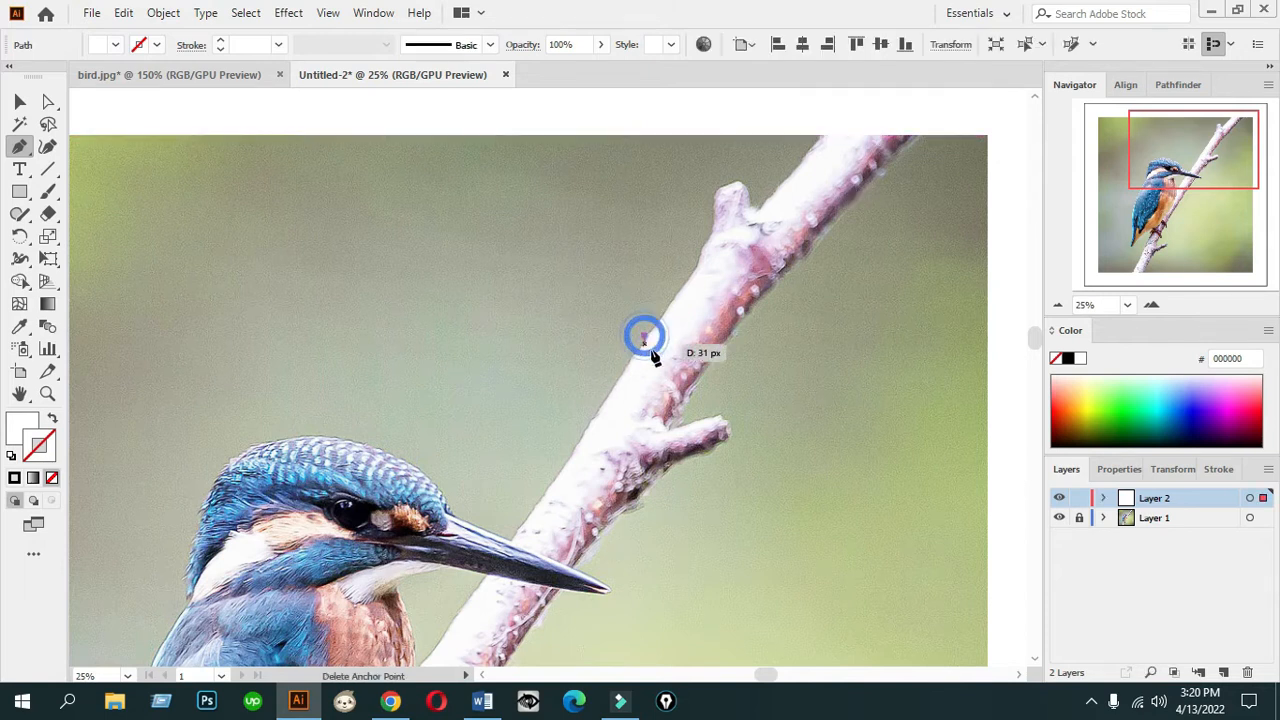
pyautogui.click(707, 362)
# Continue the outline around the upper side twig's tip and down the branch's edge to the bird's beak.
pyautogui.moveTo(725, 430); pyautogui.dragTo(704, 468)
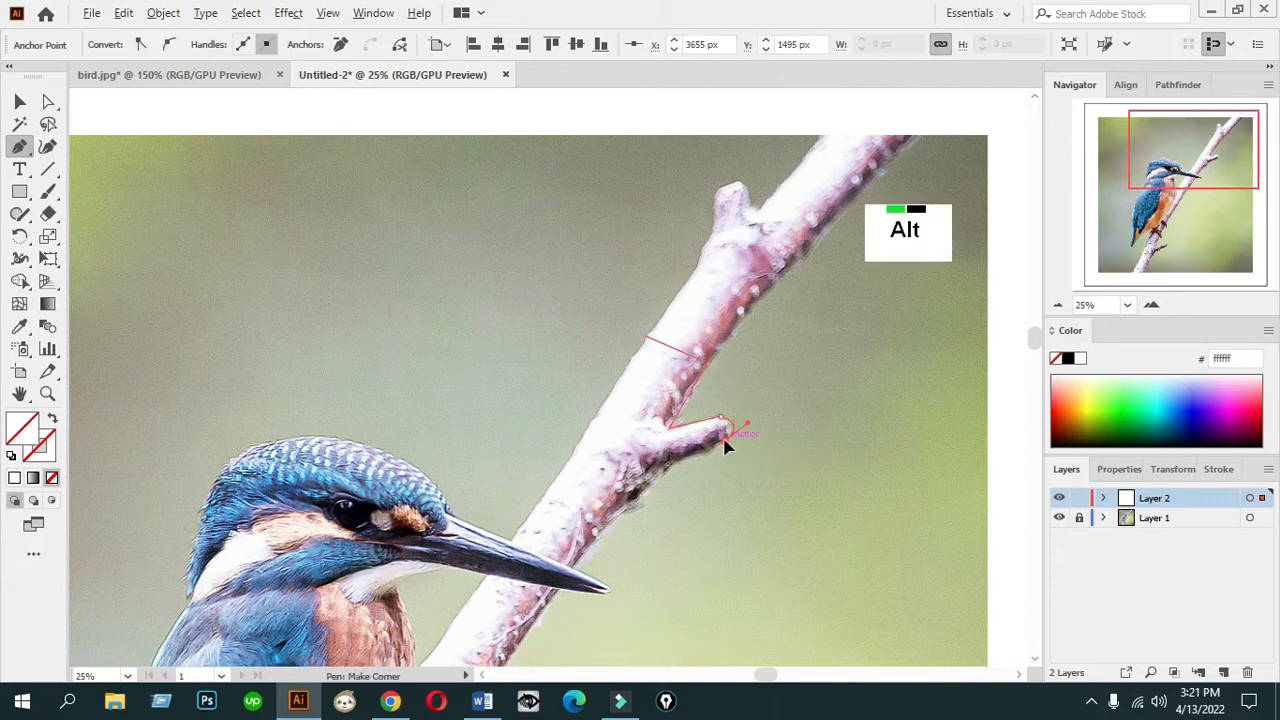
pyautogui.keyDown('alt'); pyautogui.click(726, 437); pyautogui.keyUp('alt')
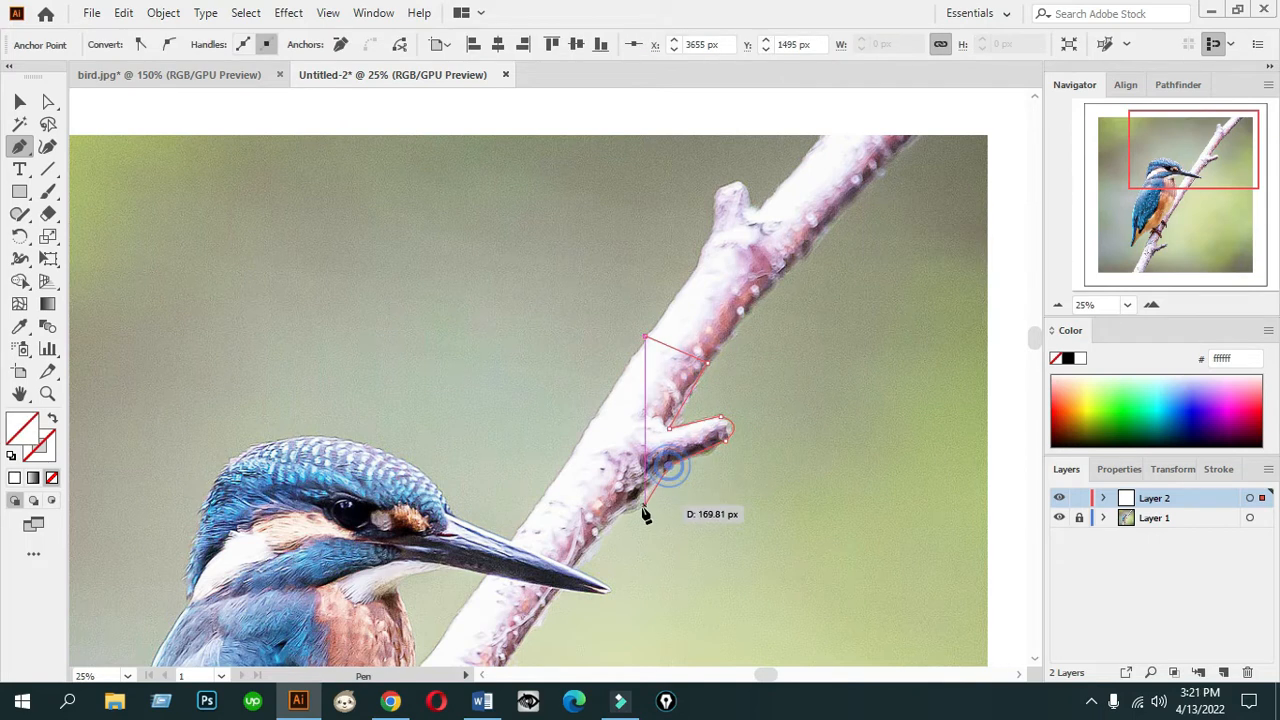
pyautogui.click(632, 502)
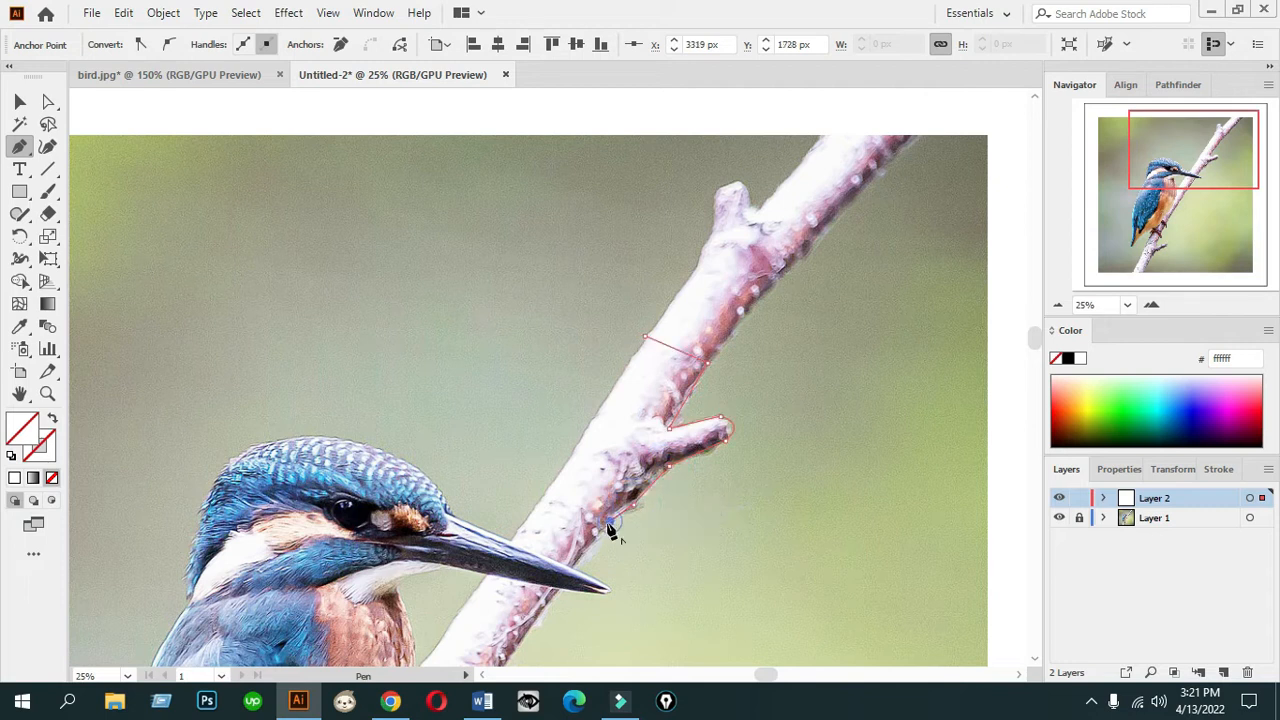
pyautogui.click(1151, 304)
pyautogui.scroll(-3, 700, 530)
pyautogui.scroll(-3, 677, 541)
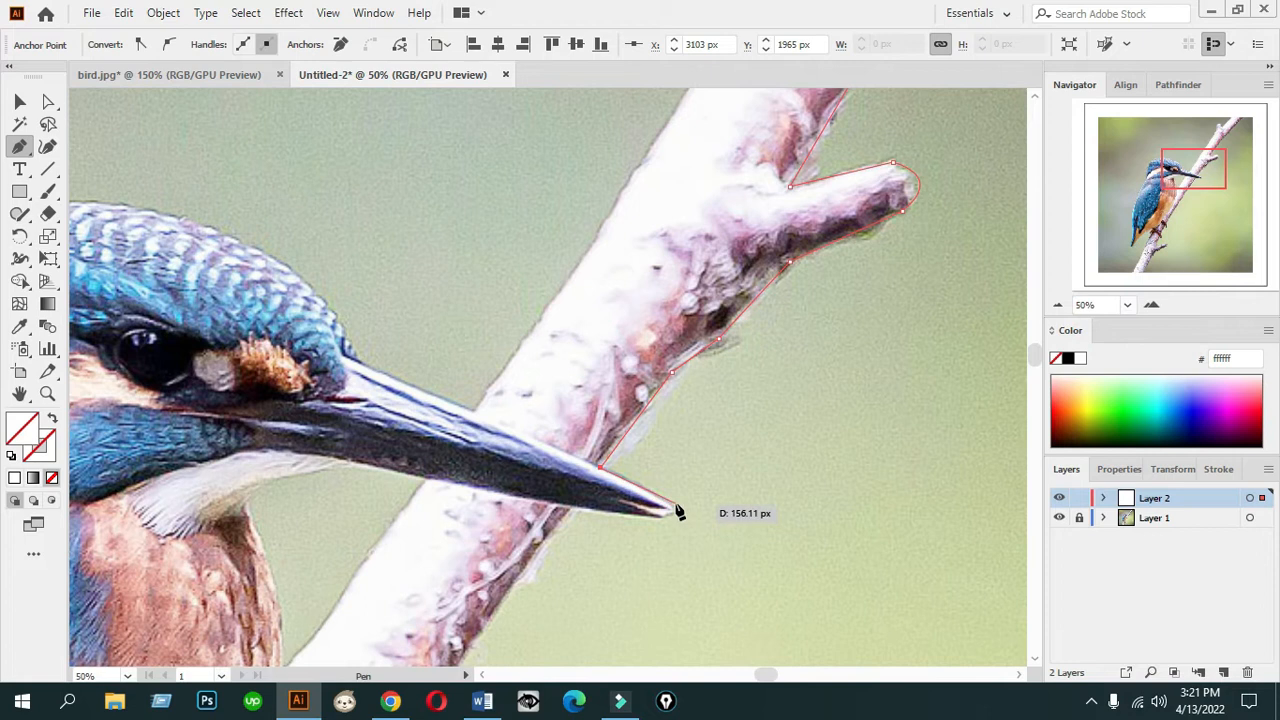
# Trace the outline around the beak's tip and back along its underside to the branch.
pyautogui.click(668, 506)
pyautogui.click(662, 513)
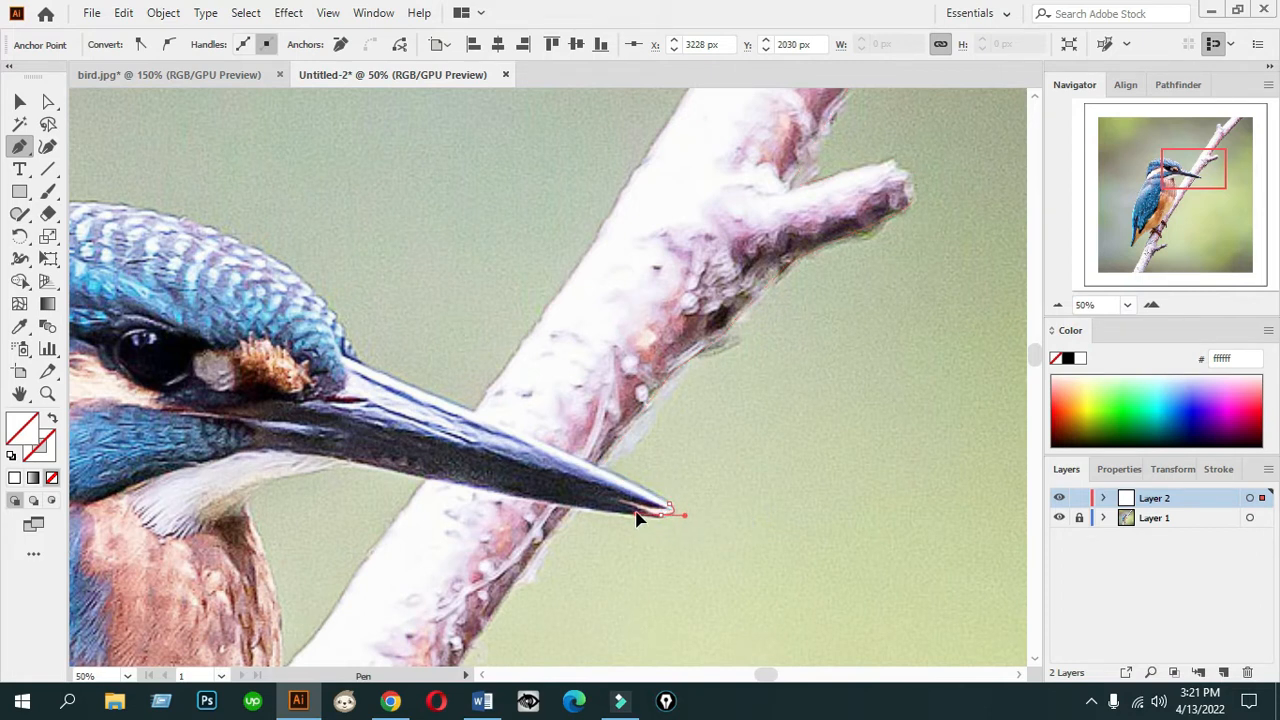
pyautogui.moveTo(662, 516); pyautogui.dragTo(577, 515)
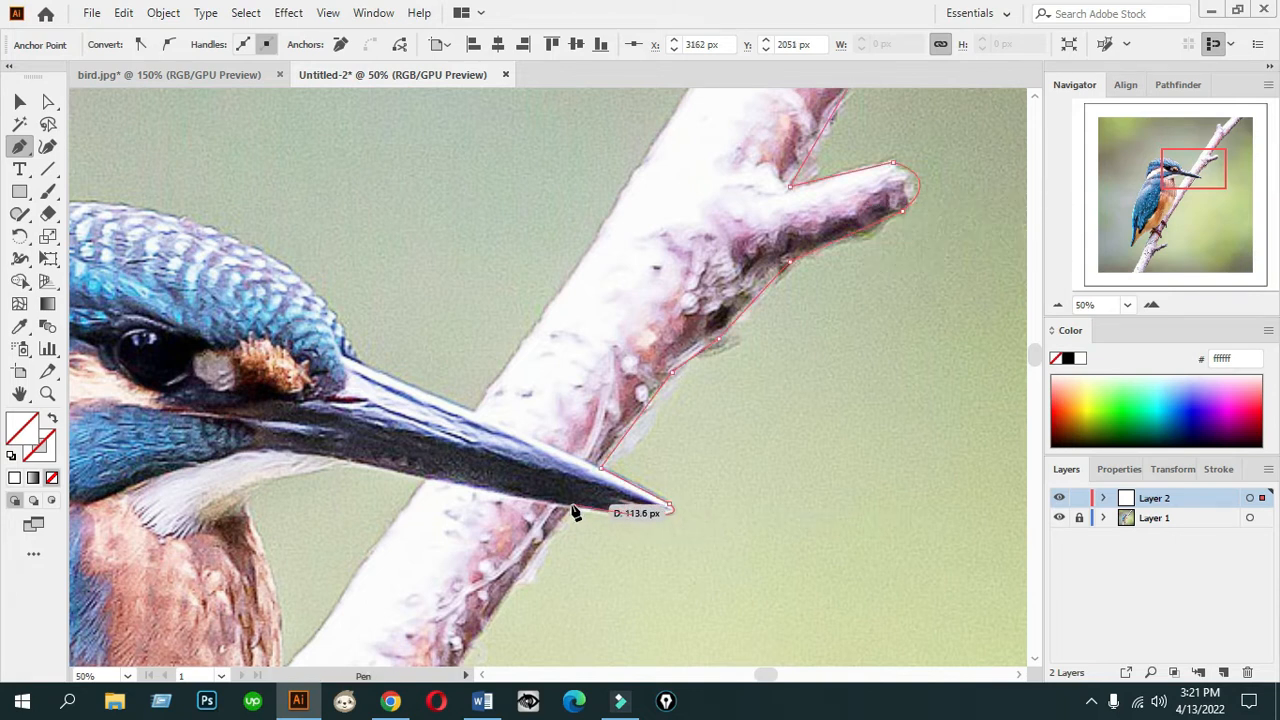
pyautogui.click(573, 510)
# Extend the outline down the branch's edge from the beak to just above the bird's upper foot.
pyautogui.scroll(-5, 534, 566)
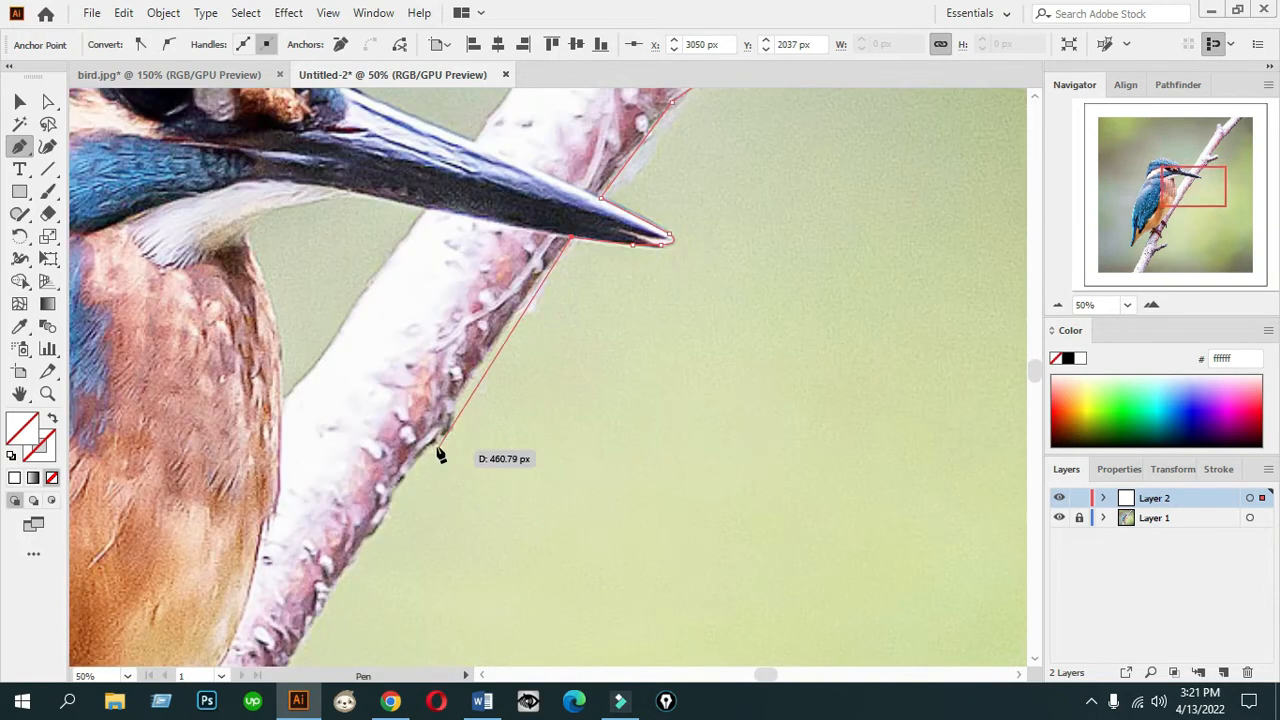
pyautogui.click(429, 437)
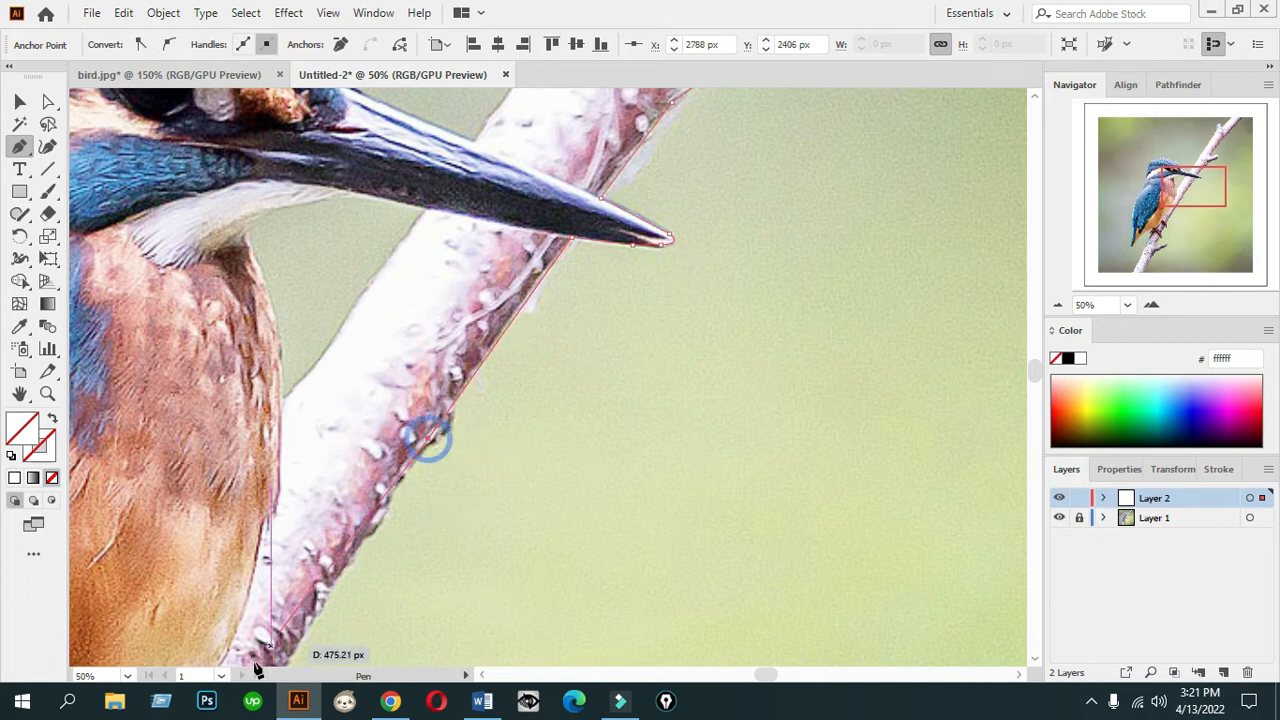
pyautogui.click(296, 655)
pyautogui.scroll(-5, 290, 660)
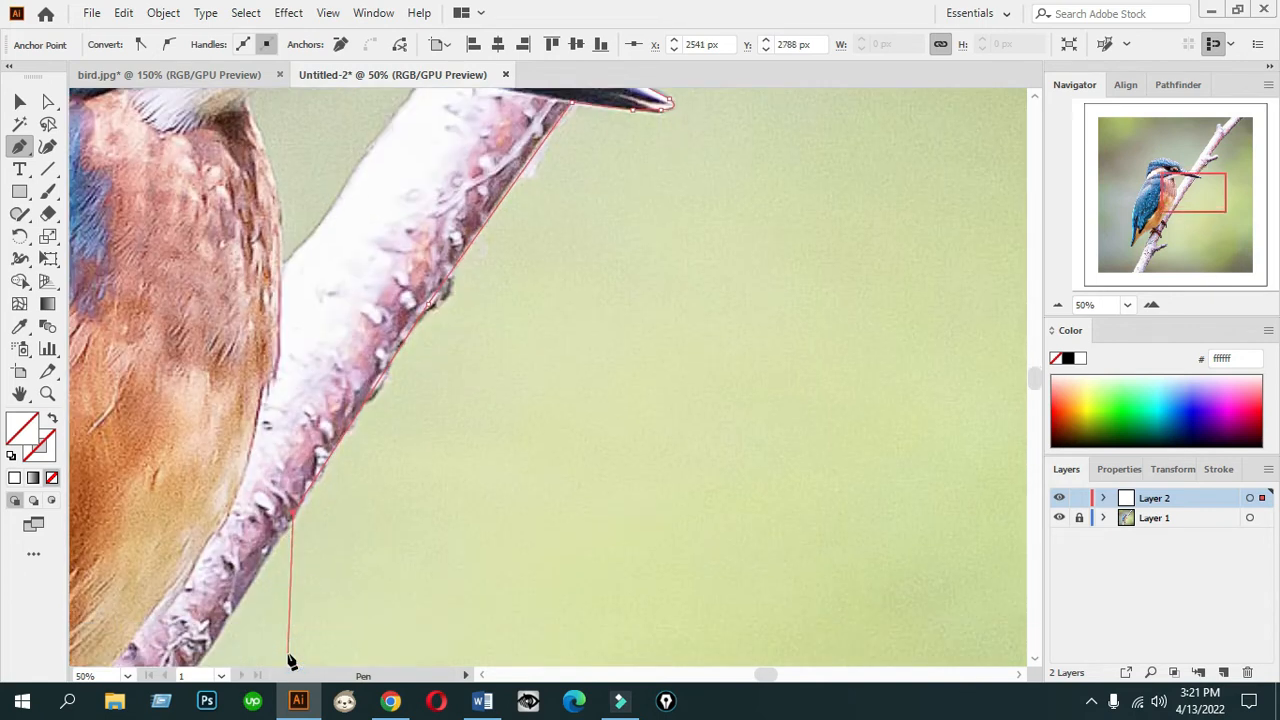
pyautogui.click(166, 592)
pyautogui.scroll(-3, 170, 622)
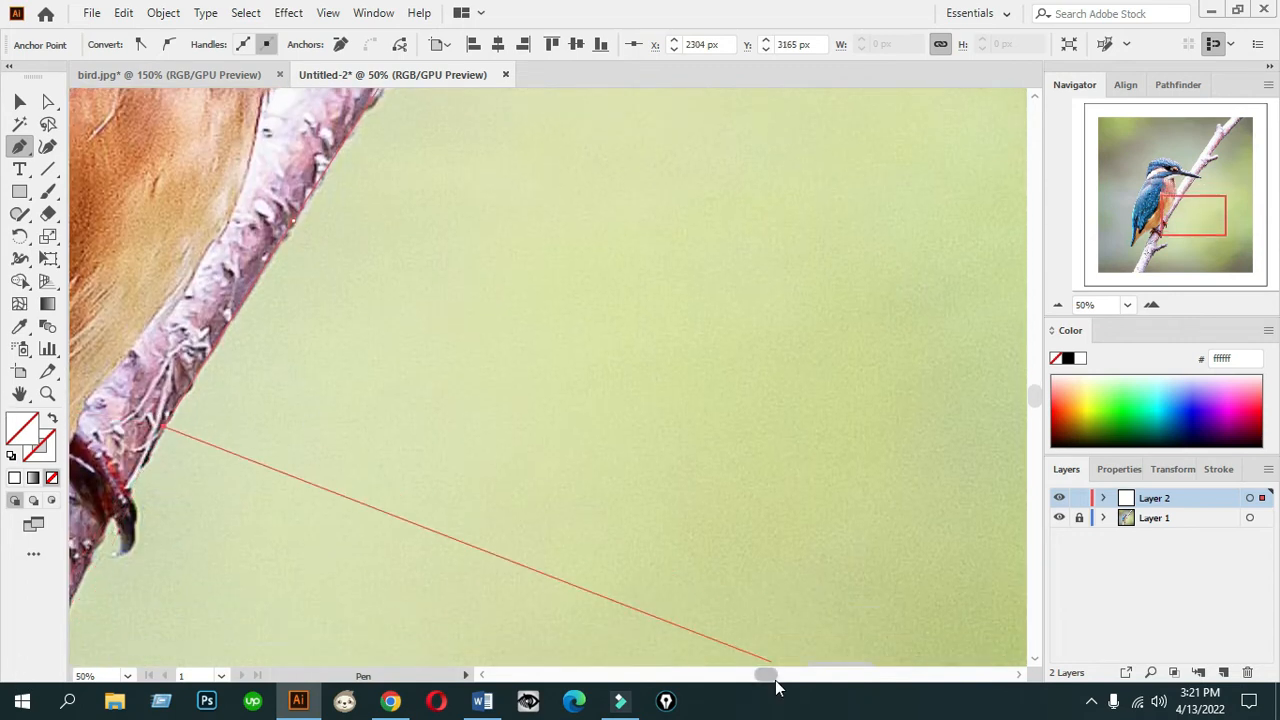
# Trace the outline around the upper foot's claw and on down the branch to the lower foot.
pyautogui.moveTo(774, 679); pyautogui.dragTo(743, 674)
pyautogui.keyDown('alt'); pyautogui.click(537, 555); pyautogui.keyUp('alt')
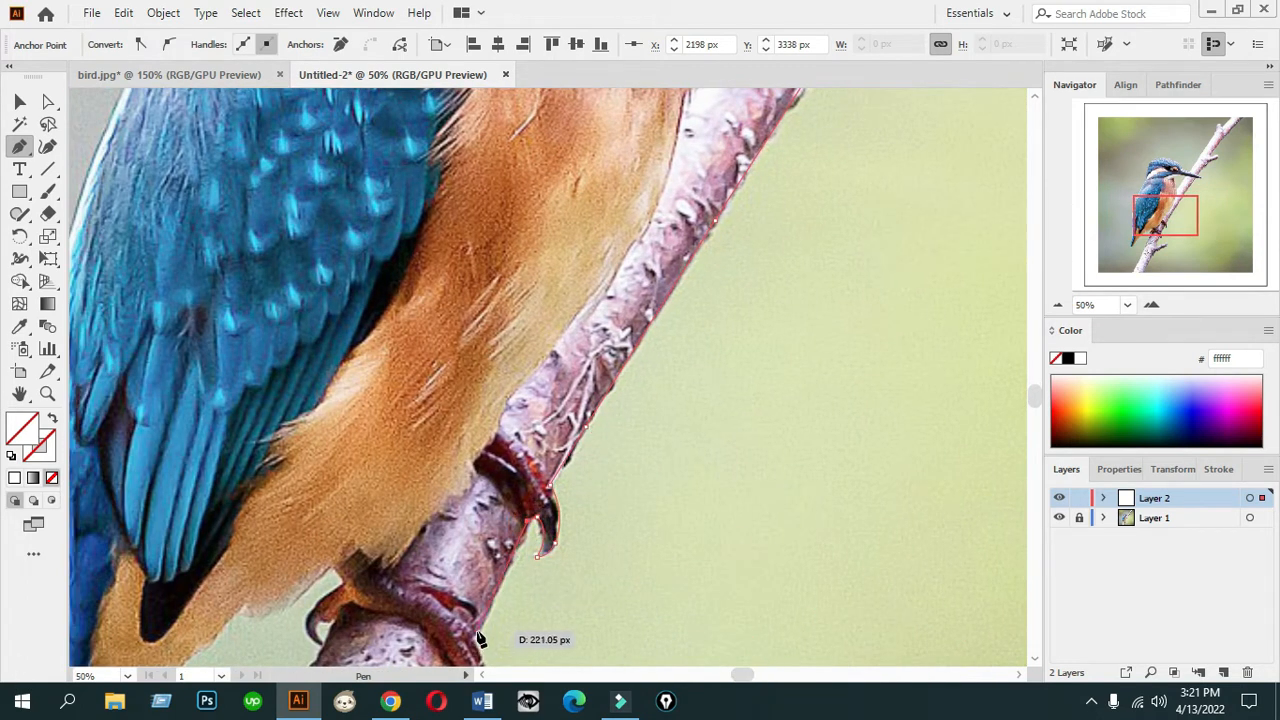
pyautogui.click(478, 638)
# Trace the lower foot's claw with curved segments, undoing the misplaced point and making corner points where the direction changes.
pyautogui.scroll(-3, 480, 620)
pyautogui.click(489, 538)
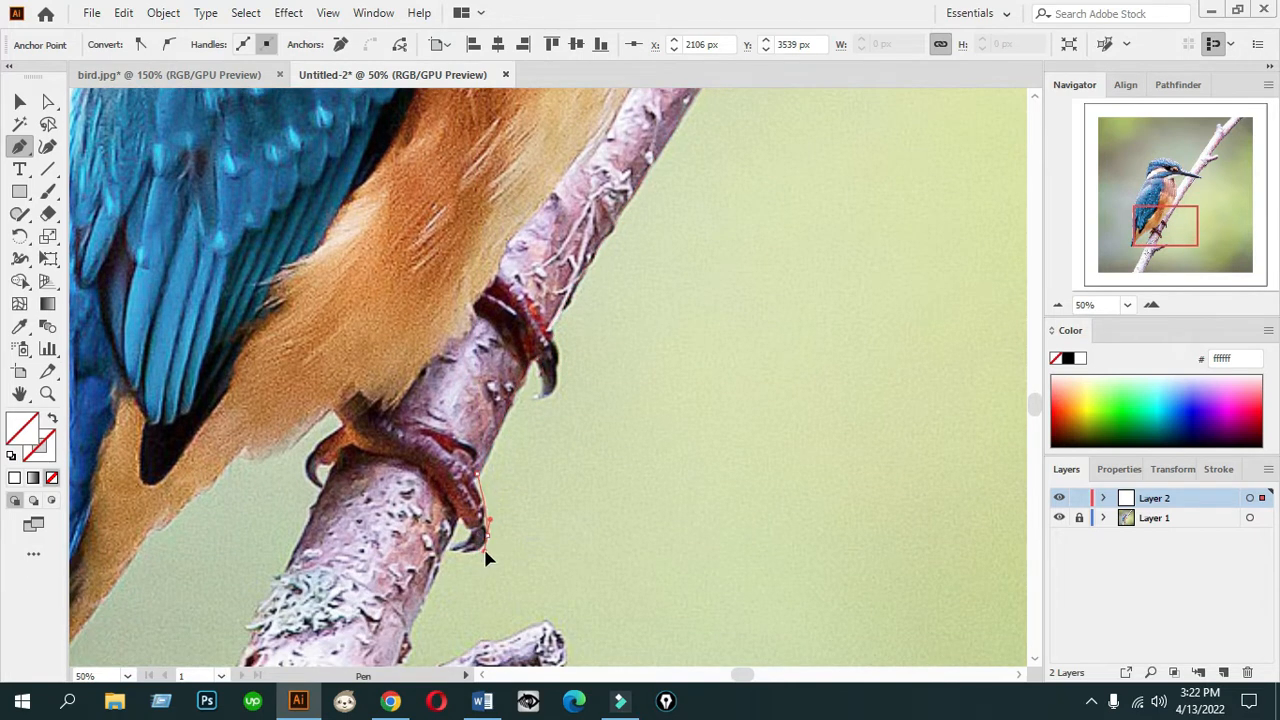
pyautogui.hotkey('ctrl', 'z')
pyautogui.scroll(2, 484, 488)
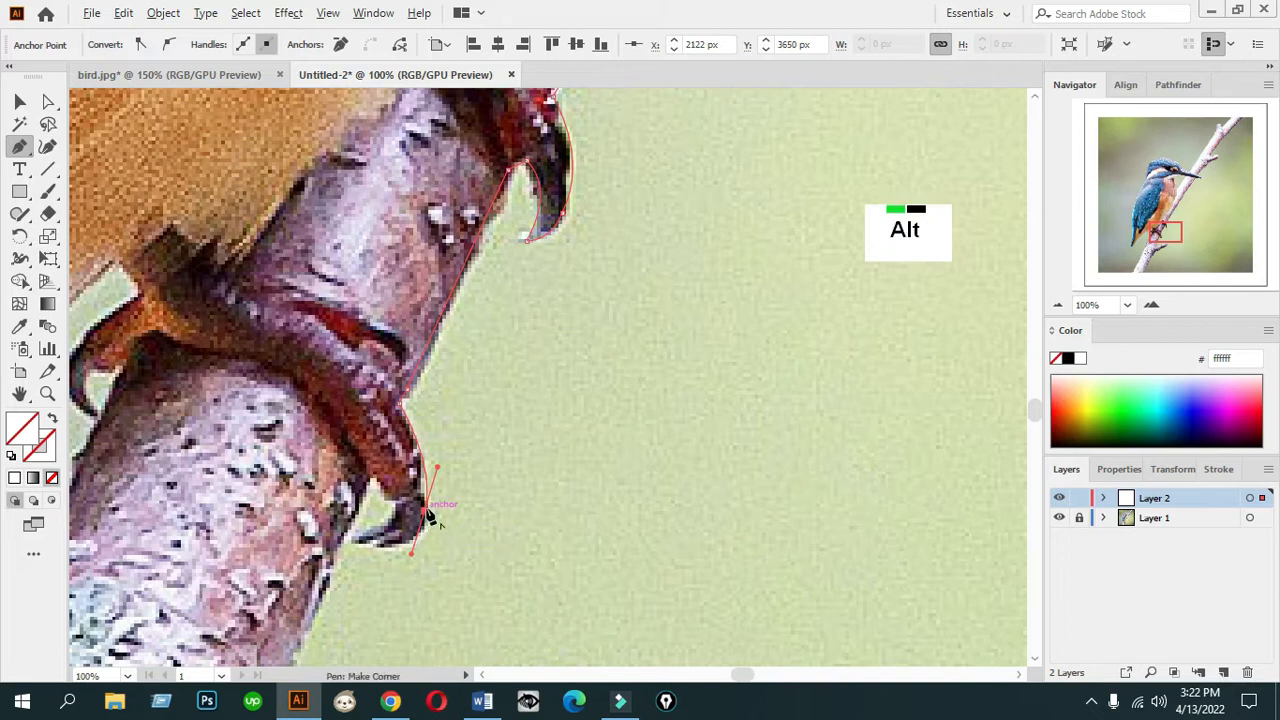
pyautogui.keyDown('alt'); pyautogui.click(362, 543); pyautogui.keyUp('alt')
pyautogui.keyDown('alt'); pyautogui.click(362, 543); pyautogui.keyUp('alt')
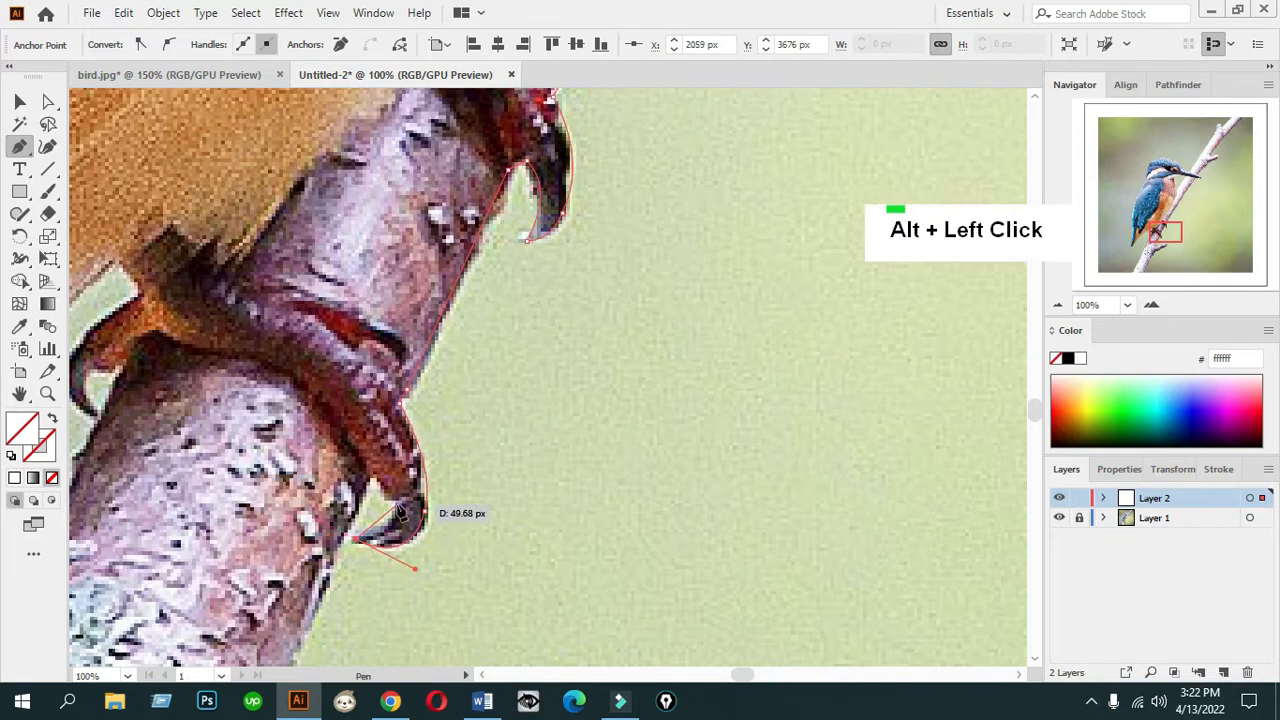
pyautogui.keyDown('alt'); pyautogui.click(398, 505); pyautogui.keyUp('alt')
# Continue the outline down the branch, along the lower side twig's upper edge and around its rounded end.
pyautogui.scroll(-5, 380, 480)
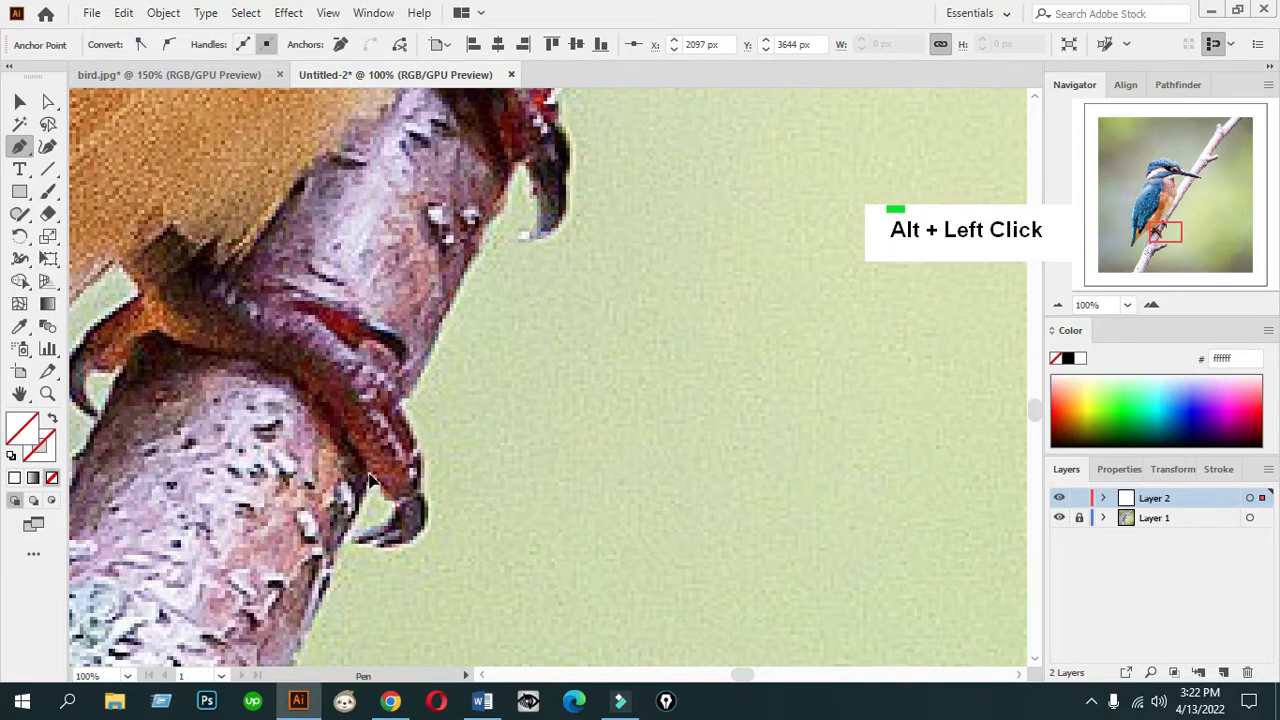
pyautogui.click(232, 568)
pyautogui.keyDown('ctrl'); pyautogui.click(391, 514); pyautogui.keyUp('ctrl')
pyautogui.click(440, 505)
pyautogui.click(548, 463)
pyautogui.moveTo(583, 548); pyautogui.dragTo(543, 577)
pyautogui.keyDown('alt'); pyautogui.click(583, 548); pyautogui.keyUp('alt')
# Trace the lower side twig's underside back to the branch and follow the branch's edge to the image's bottom border.
pyautogui.scroll(-4, 348, 598)
pyautogui.click(224, 558)
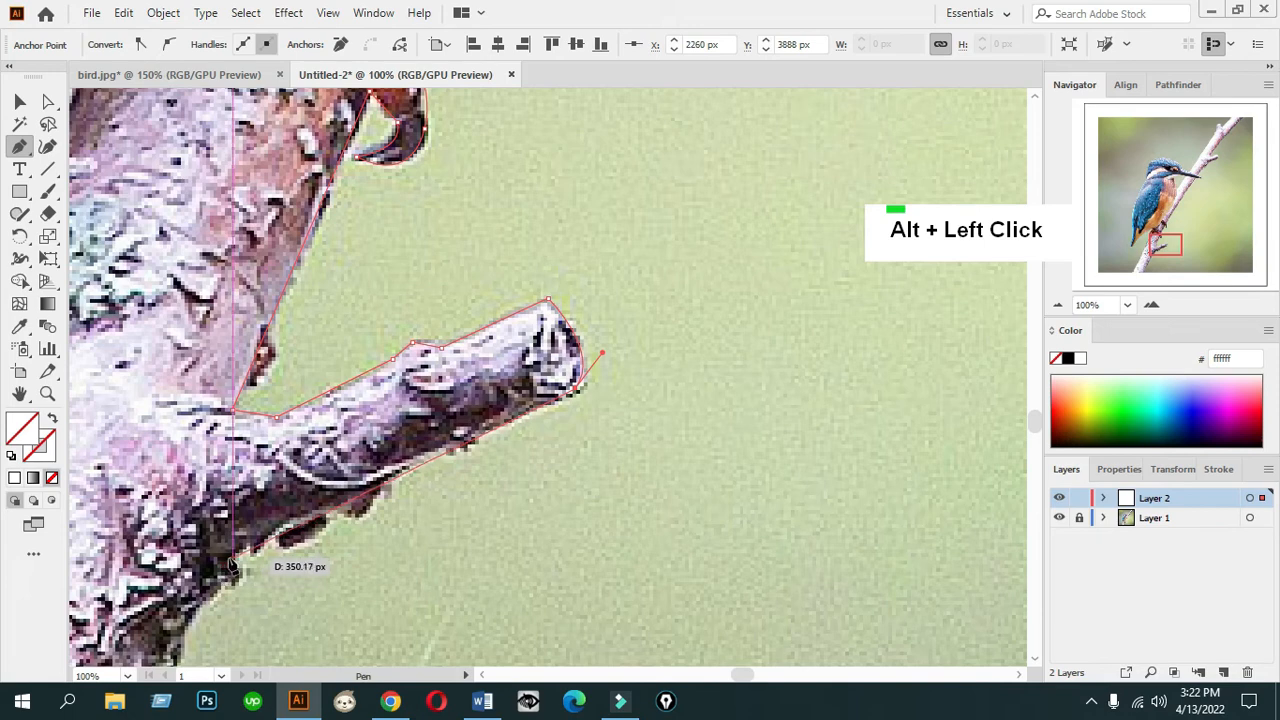
pyautogui.scroll(-1, 230, 560)
pyautogui.scroll(-1, 105, 550)
pyautogui.moveTo(742, 677); pyautogui.dragTo(729, 677)
pyautogui.scroll(-5, 600, 600)
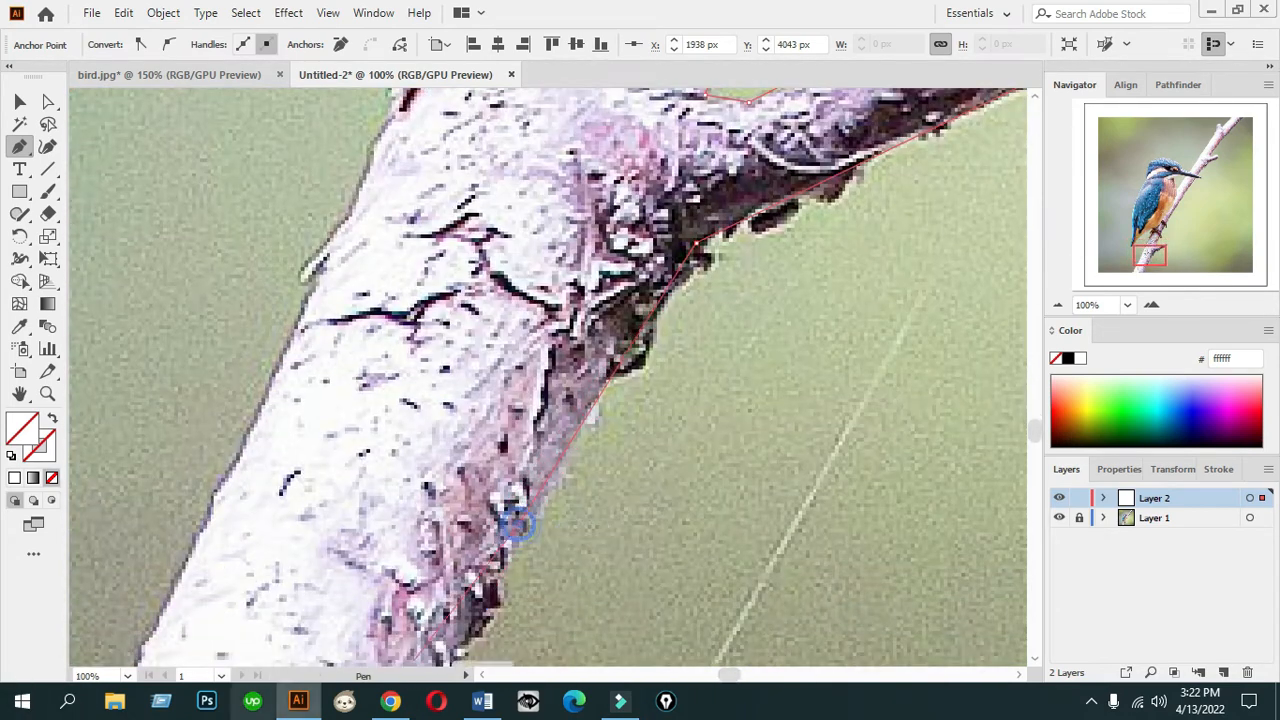
pyautogui.scroll(-5, 380, 530)
pyautogui.click(362, 539)
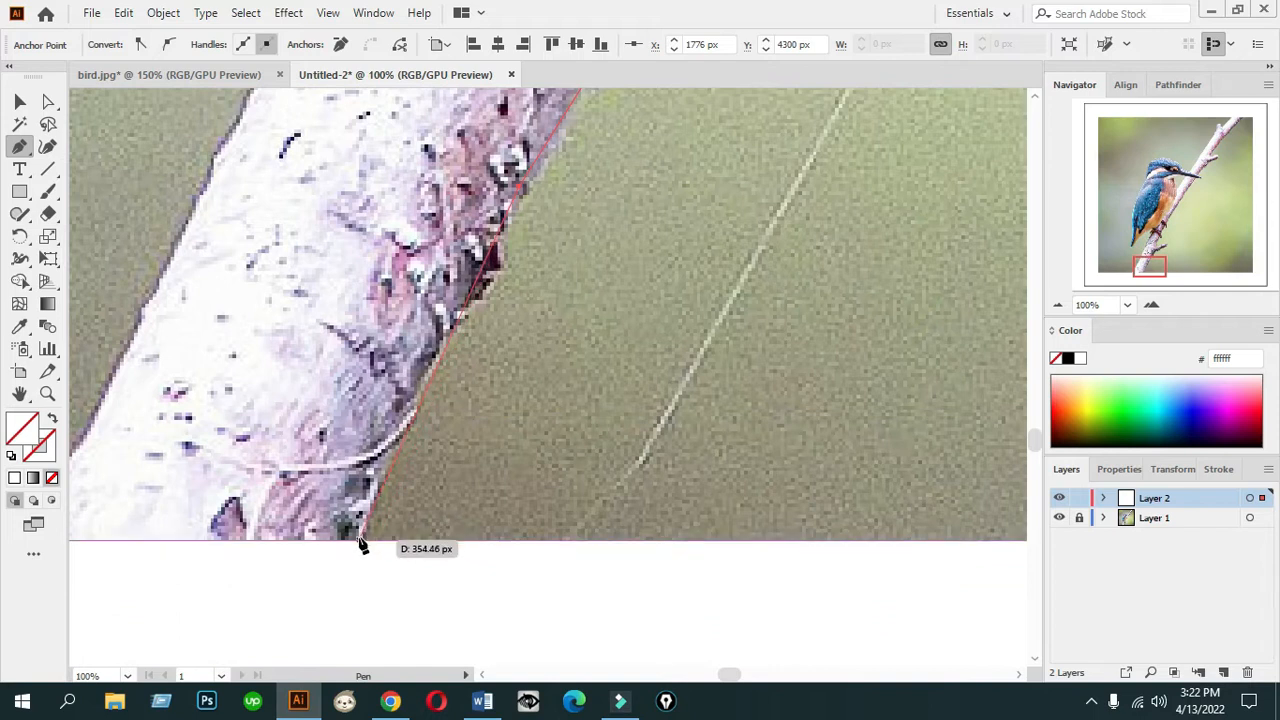
# Trace along the image's bottom border to the branch's far side and up that edge of the branch.
pyautogui.moveTo(729, 677); pyautogui.dragTo(714, 677)
pyautogui.click(525, 537)
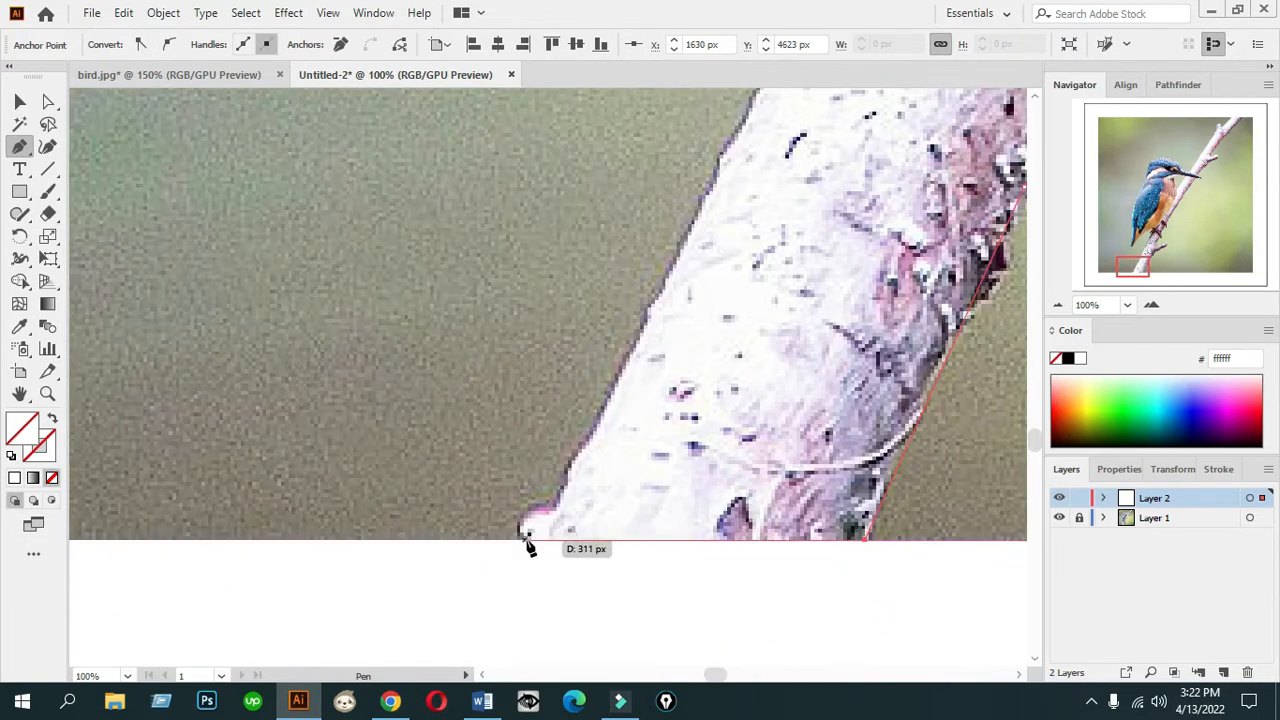
pyautogui.click(682, 257)
pyautogui.scroll(3, 700, 270)
pyautogui.scroll(4, 878, 220)
pyautogui.click(870, 157)
pyautogui.scroll(2, 978, 205)
pyautogui.scroll(5, 978, 205)
pyautogui.hscroll(3, 714, 671)
pyautogui.scroll(5, 572, 385)
pyautogui.scroll(-3, 572, 385)
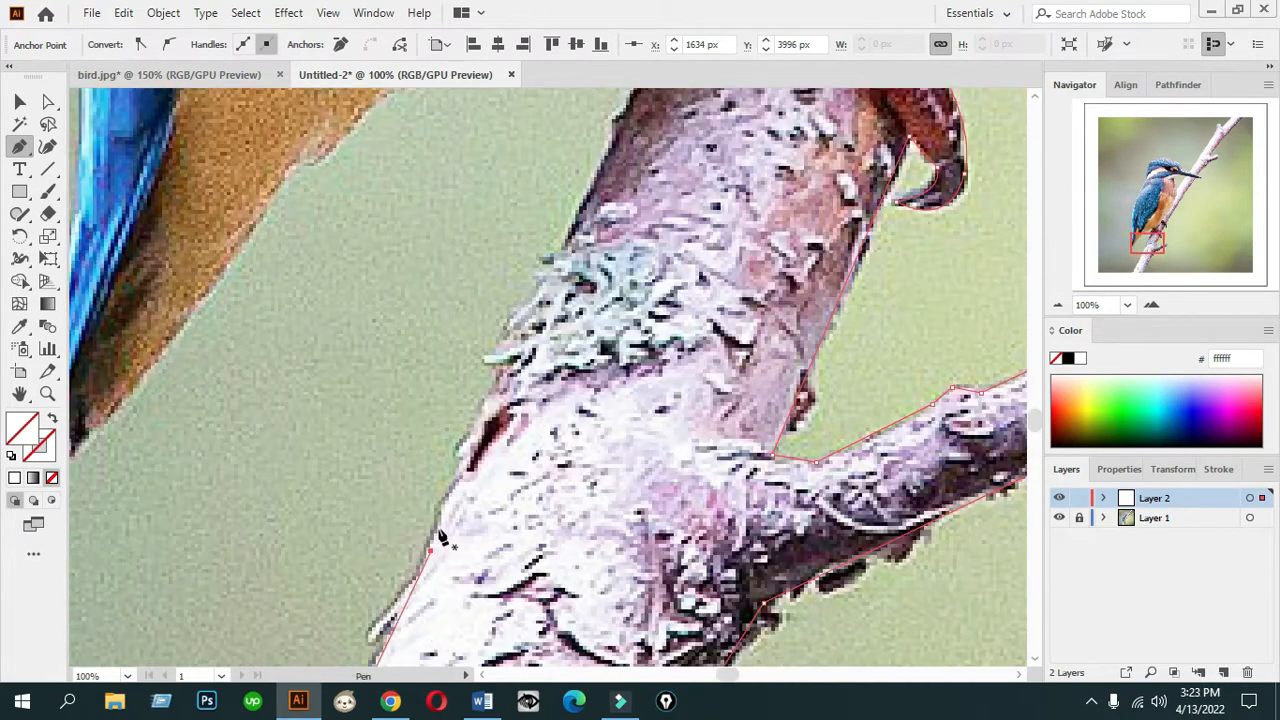
# Undo the misplaced points on the branch's edge and retrace it up to the bird's rear claw.
pyautogui.hotkey('ctrl', 'z')
pyautogui.scroll(-1, 462, 500)
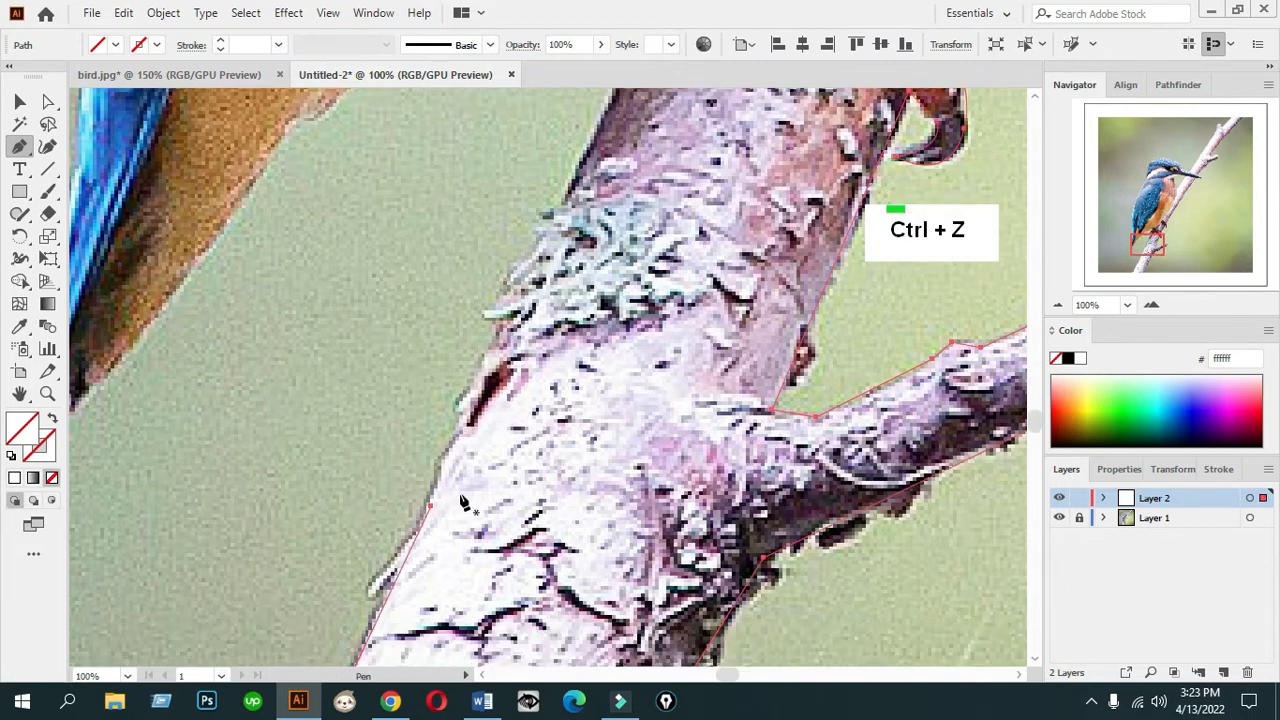
pyautogui.hotkey('ctrl', 'z')
pyautogui.scroll(-2, 462, 500)
pyautogui.hotkey('ctrl', 'z')
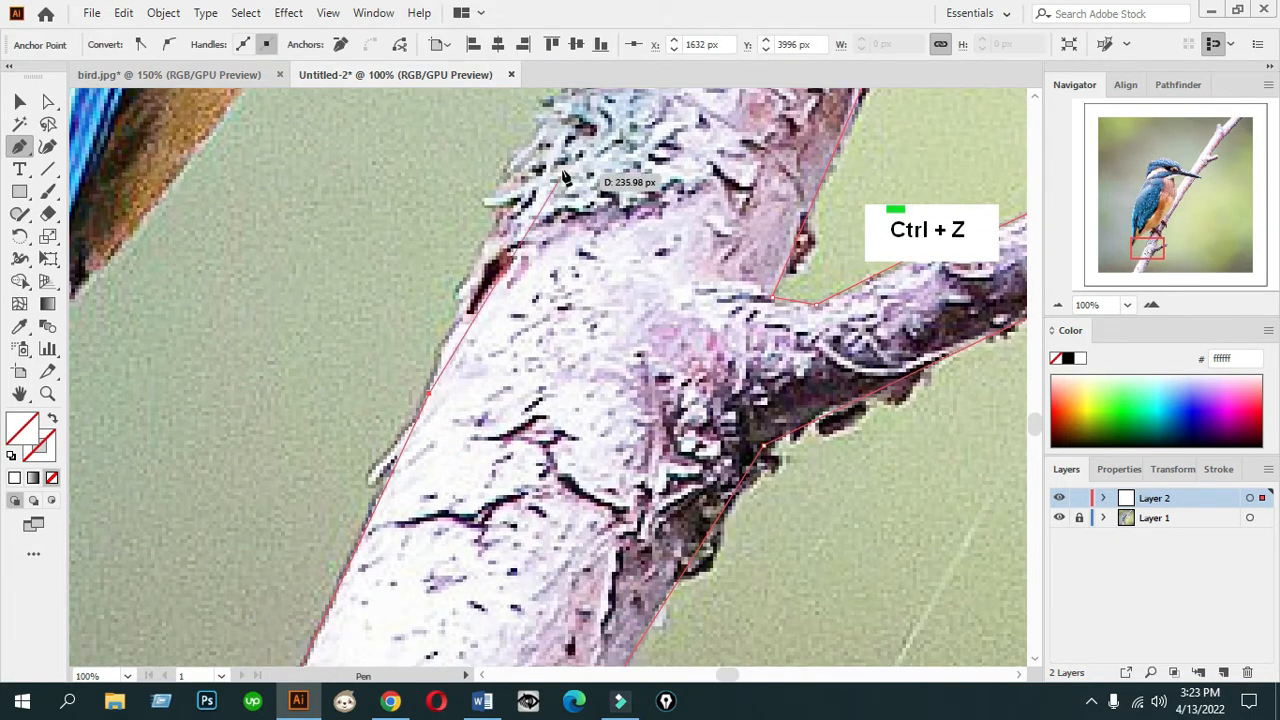
pyautogui.scroll(1, 577, 184)
pyautogui.scroll(8, 640, 250)
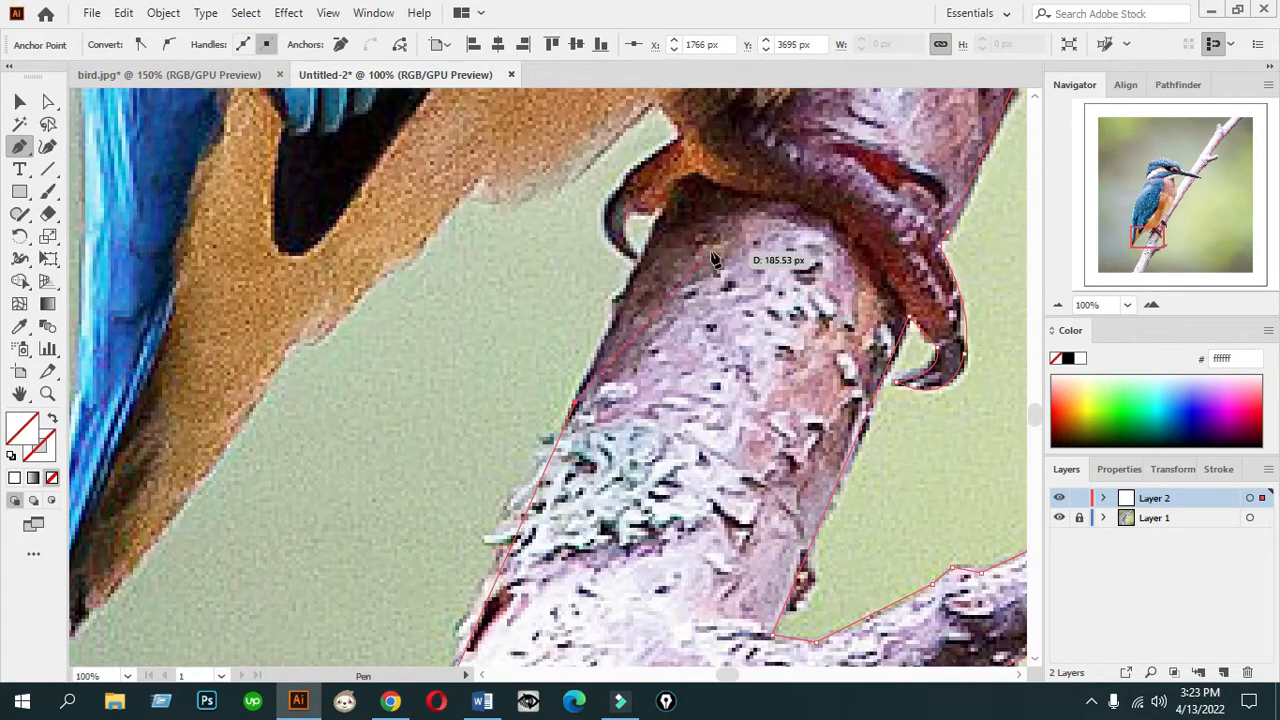
pyautogui.click(662, 312)
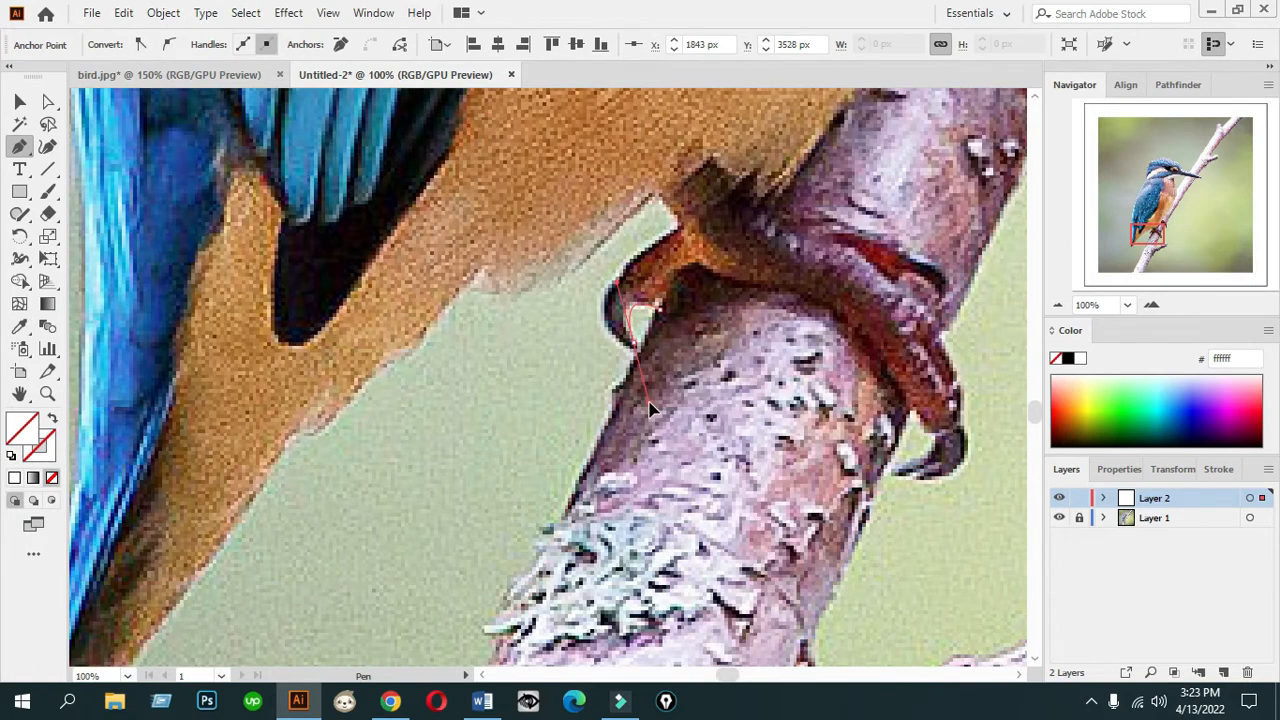
# Trace around the rear claw with curved segments, making corner points where the direction changes.
pyautogui.keyDown('alt'); pyautogui.click(634, 346); pyautogui.keyUp('alt')
pyautogui.moveTo(604, 318); pyautogui.dragTo(594, 286)
pyautogui.keyDown('alt'); pyautogui.click(604, 318); pyautogui.keyUp('alt')
pyautogui.moveTo(680, 231); pyautogui.dragTo(753, 201)
pyautogui.keyDown('alt'); pyautogui.click(680, 231); pyautogui.keyUp('alt')
# Trace the lower edge of the belly and tail feathers down to the tail tip, with a corner point at the tip.
pyautogui.click(657, 196)
pyautogui.click(565, 276)
pyautogui.click(465, 293)
pyautogui.click(296, 432)
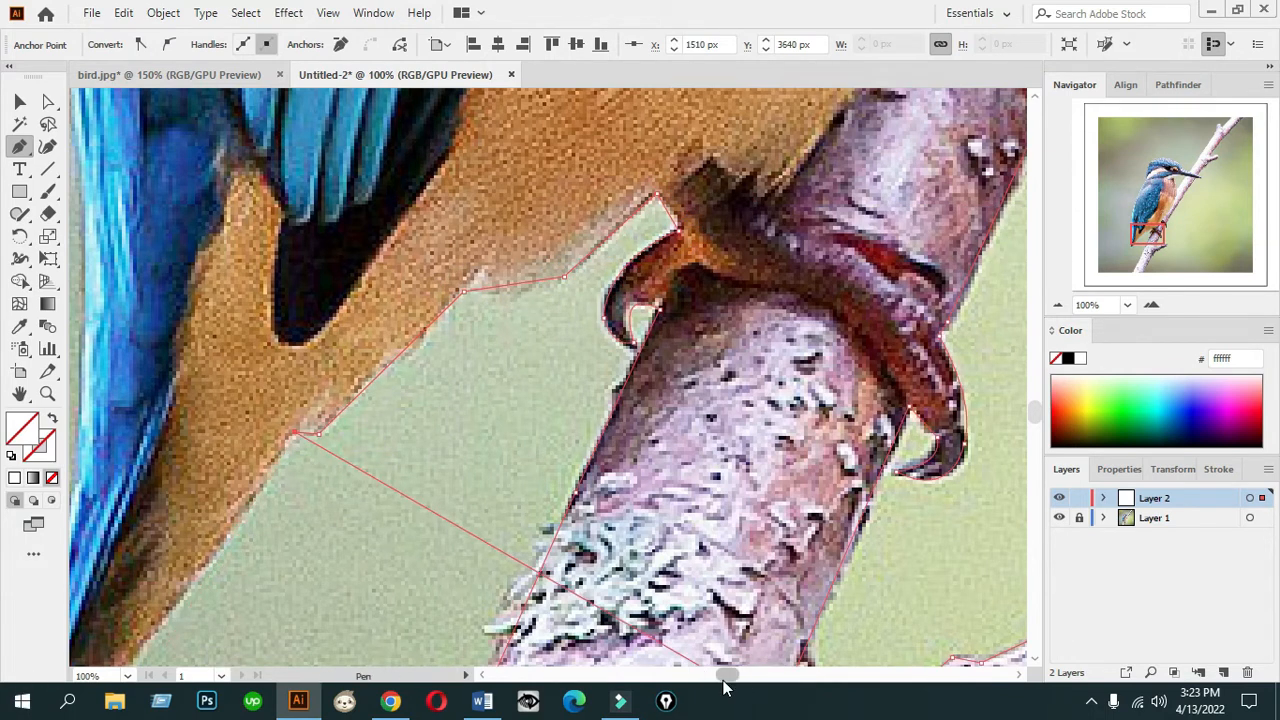
pyautogui.moveTo(726, 677); pyautogui.dragTo(716, 677)
pyautogui.scroll(-3, 457, 557)
pyautogui.moveTo(409, 580); pyautogui.dragTo(403, 618)
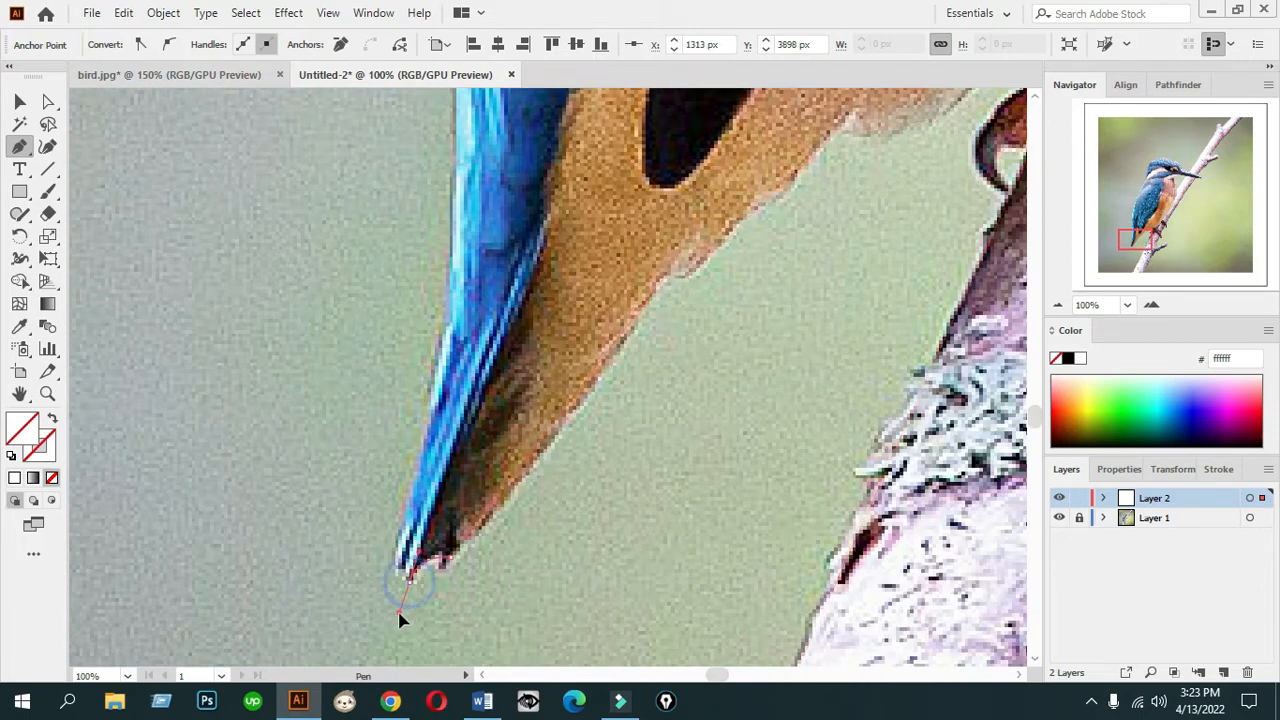
pyautogui.keyDown('alt'); pyautogui.click(409, 578); pyautogui.keyUp('alt')
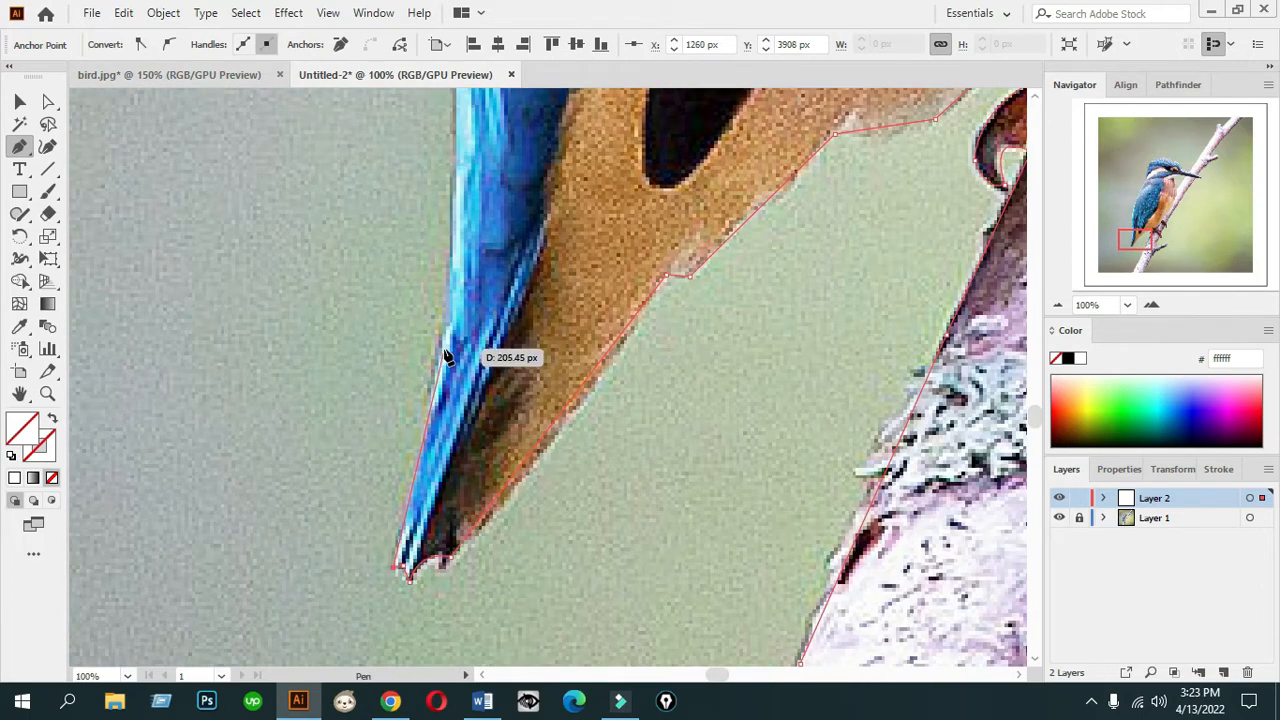
# Trace the bird's back from the tail tip up along the wing to the nape with curved segments.
pyautogui.scroll(5, 500, 143)
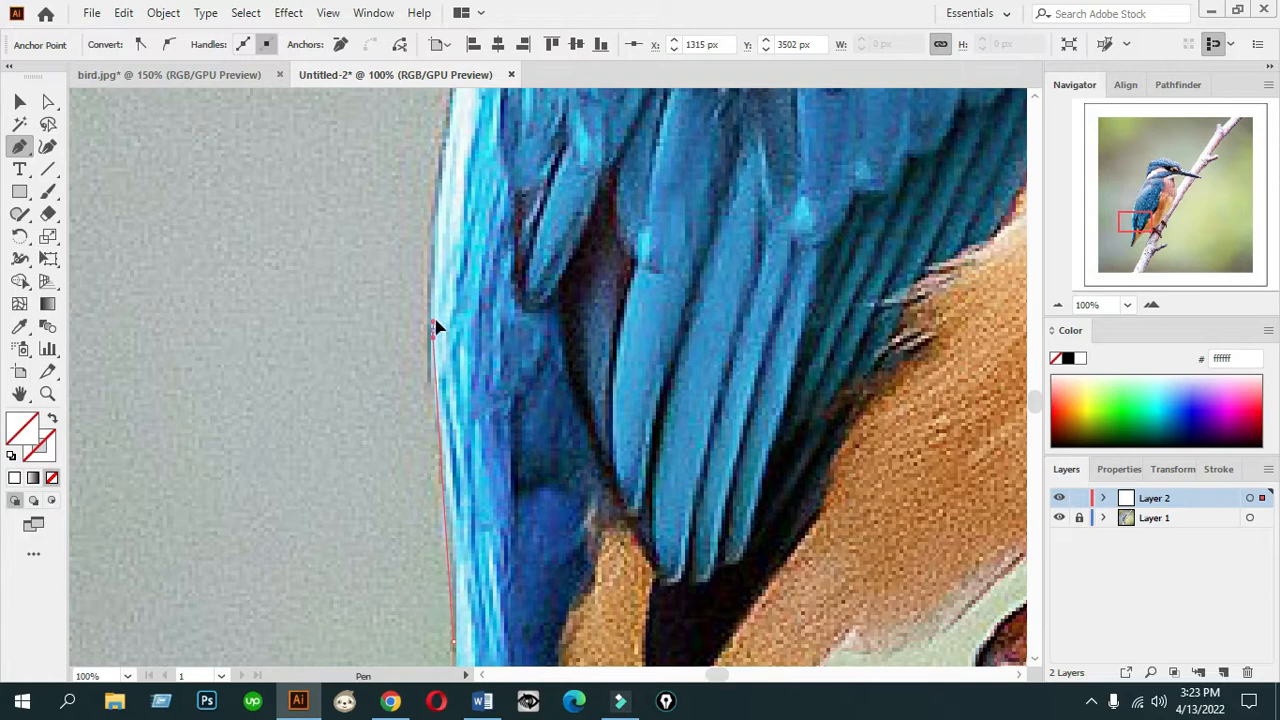
pyautogui.scroll(5, 466, 346)
pyautogui.moveTo(511, 245); pyautogui.dragTo(580, 172)
pyautogui.keyDown('alt'); pyautogui.click(510, 243); pyautogui.keyUp('alt')
pyautogui.scroll(5, 629, 206)
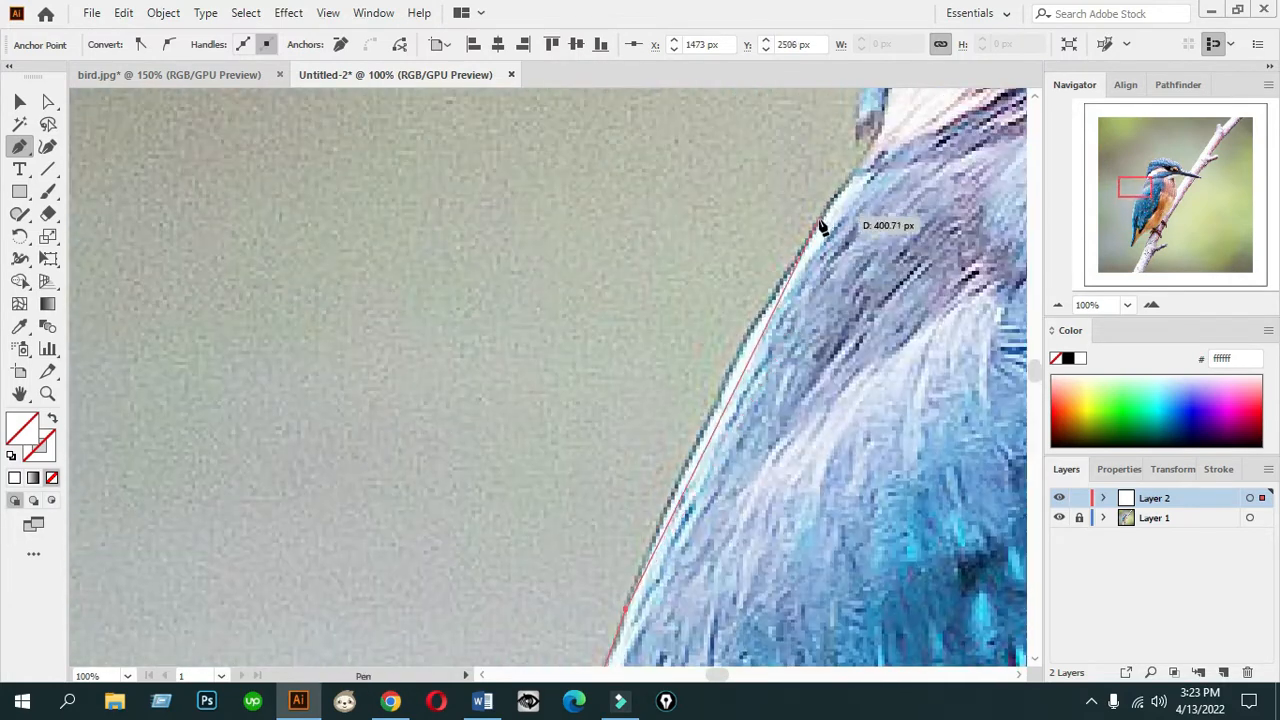
pyautogui.moveTo(851, 171); pyautogui.dragTo(995, 272)
# Trace the nape, back of the head and crown with curved segments, making corner points where the direction changes.
pyautogui.click(1057, 305)
pyautogui.click(1057, 305)
pyautogui.click(1057, 305)
pyautogui.click(1057, 305)
pyautogui.scroll(2, 645, 355)
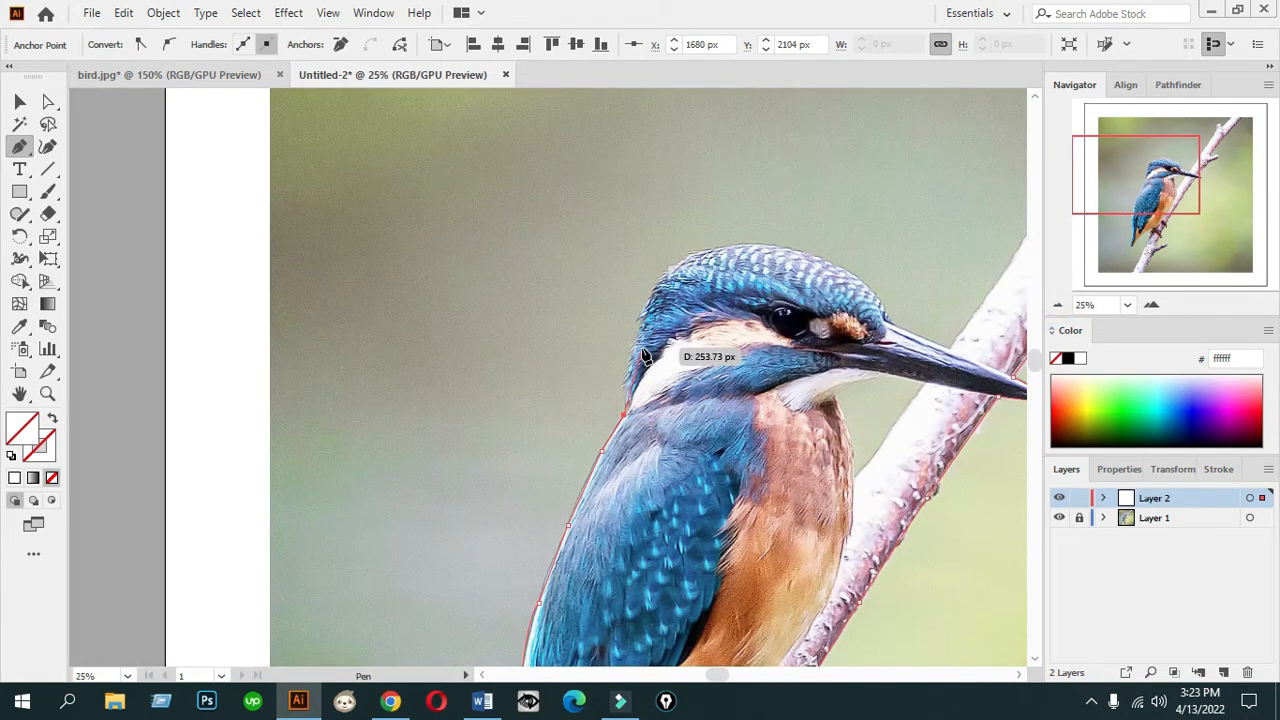
pyautogui.click(624, 394)
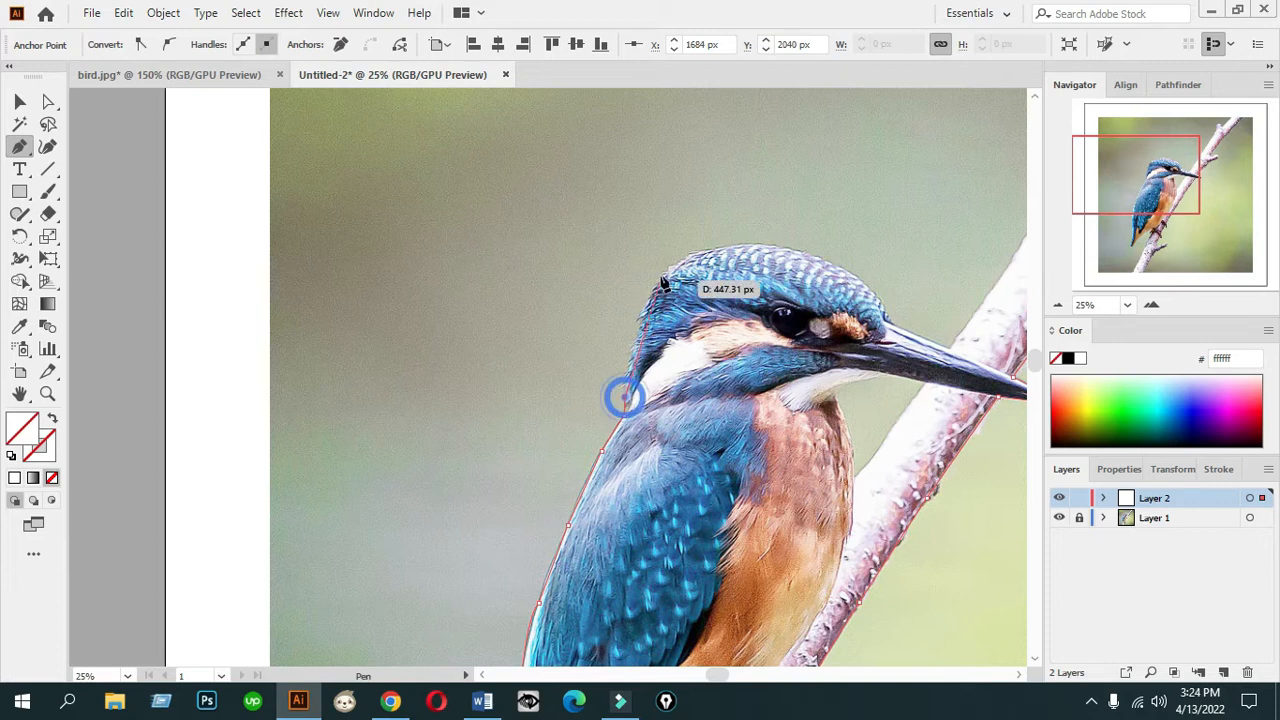
pyautogui.moveTo(666, 276); pyautogui.dragTo(694, 223)
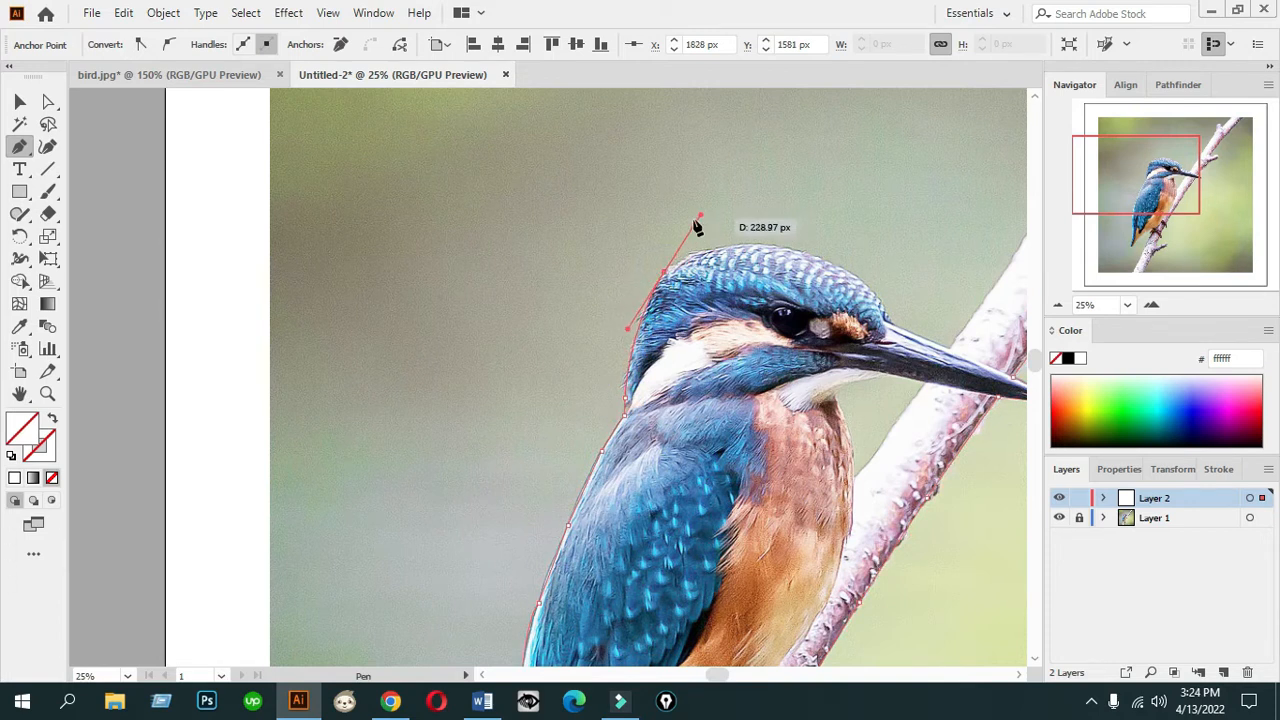
pyautogui.keyDown('alt'); pyautogui.click(666, 271); pyautogui.keyUp('alt')
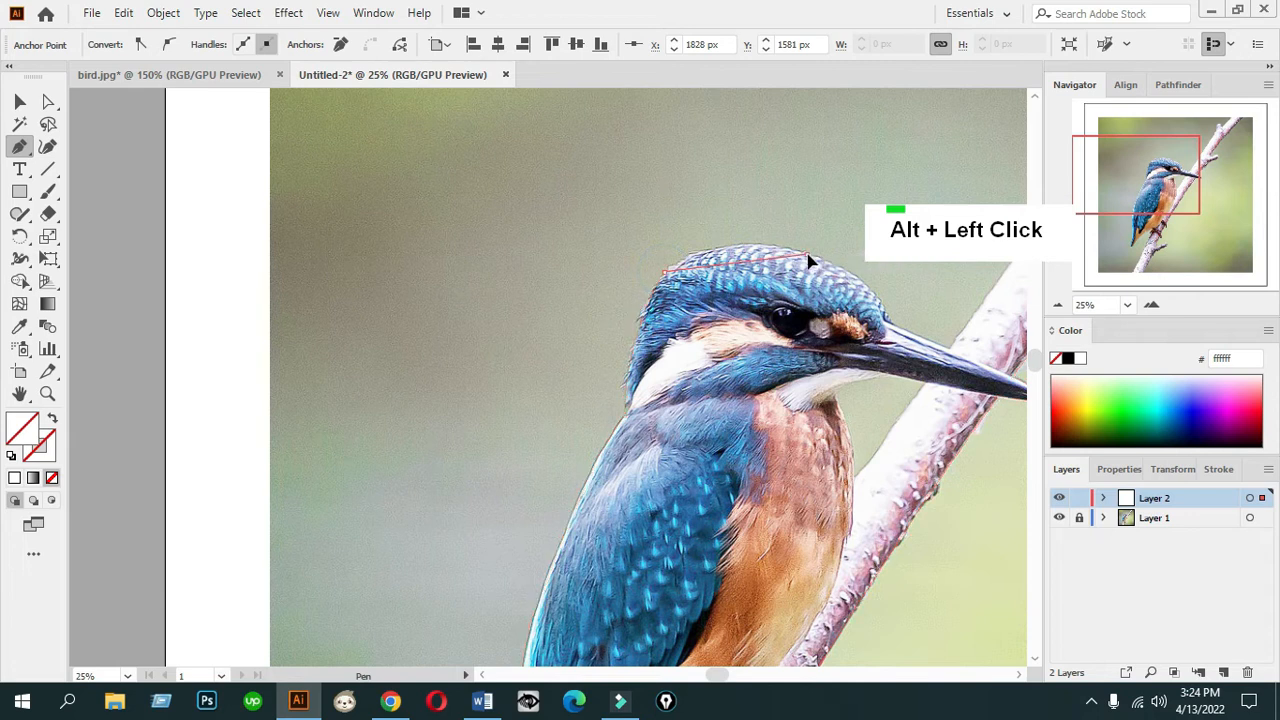
pyautogui.moveTo(808, 256); pyautogui.dragTo(887, 286)
pyautogui.press('alt')
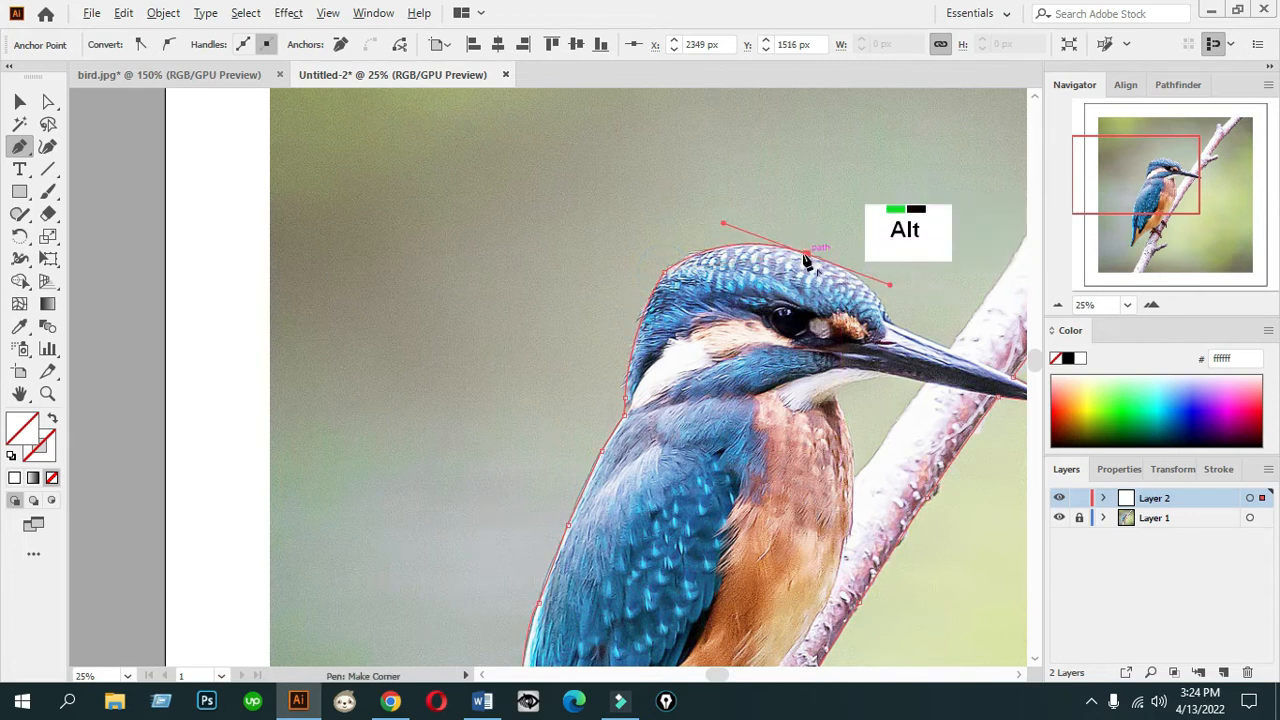
pyautogui.keyDown('alt'); pyautogui.click(808, 256); pyautogui.keyUp('alt')
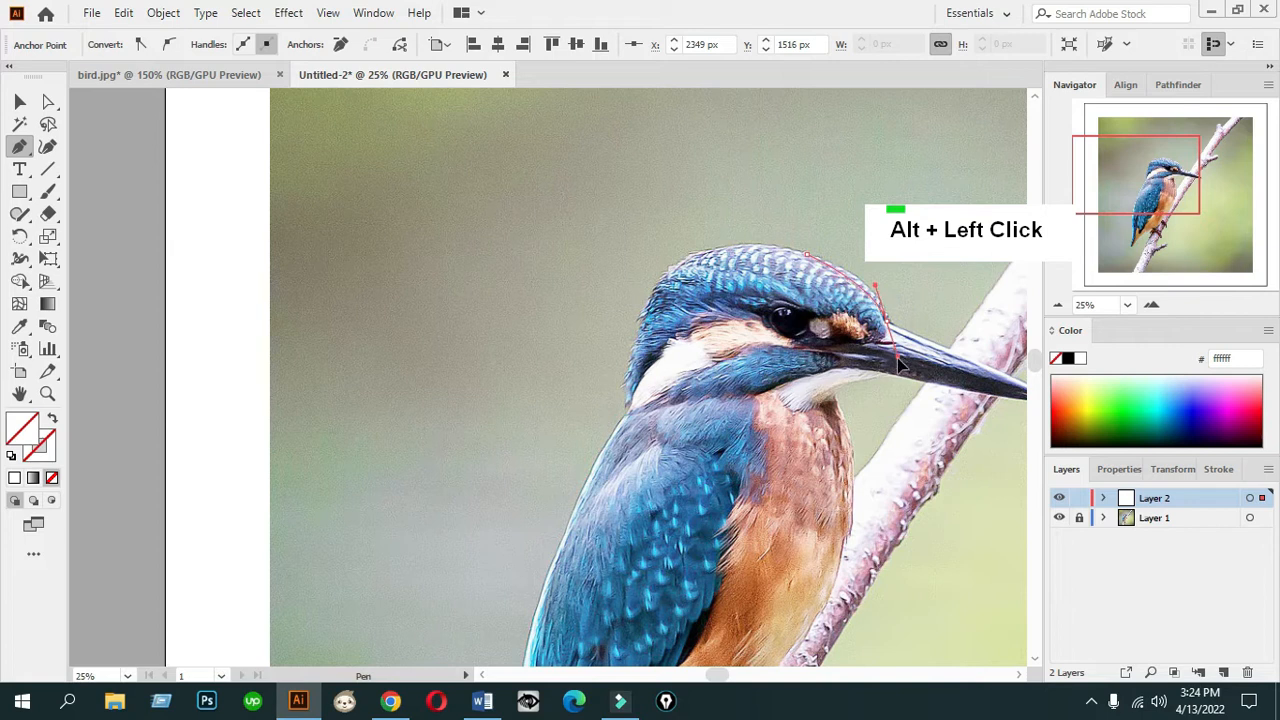
# Trace the forehead, the beak's upper edge and the branch's edge to close the outline at its starting point.
pyautogui.moveTo(886, 320); pyautogui.dragTo(901, 378)
pyautogui.press('alt')
pyautogui.moveTo(887, 321); pyautogui.dragTo(652, 350)
pyautogui.moveTo(652, 347); pyautogui.dragTo(812, 156)
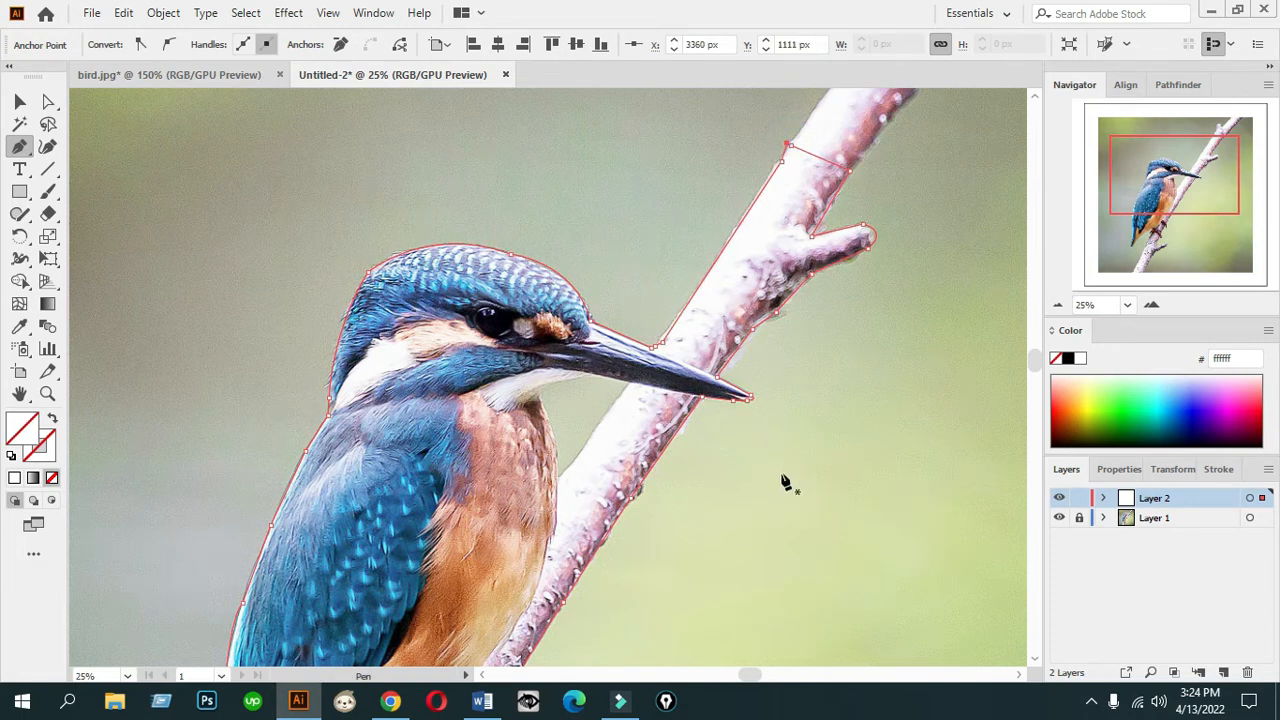
# Start a second path where the breast meets the branch and trace the gap along the branch and the beak's underside.
pyautogui.scroll(-2, 785, 451)
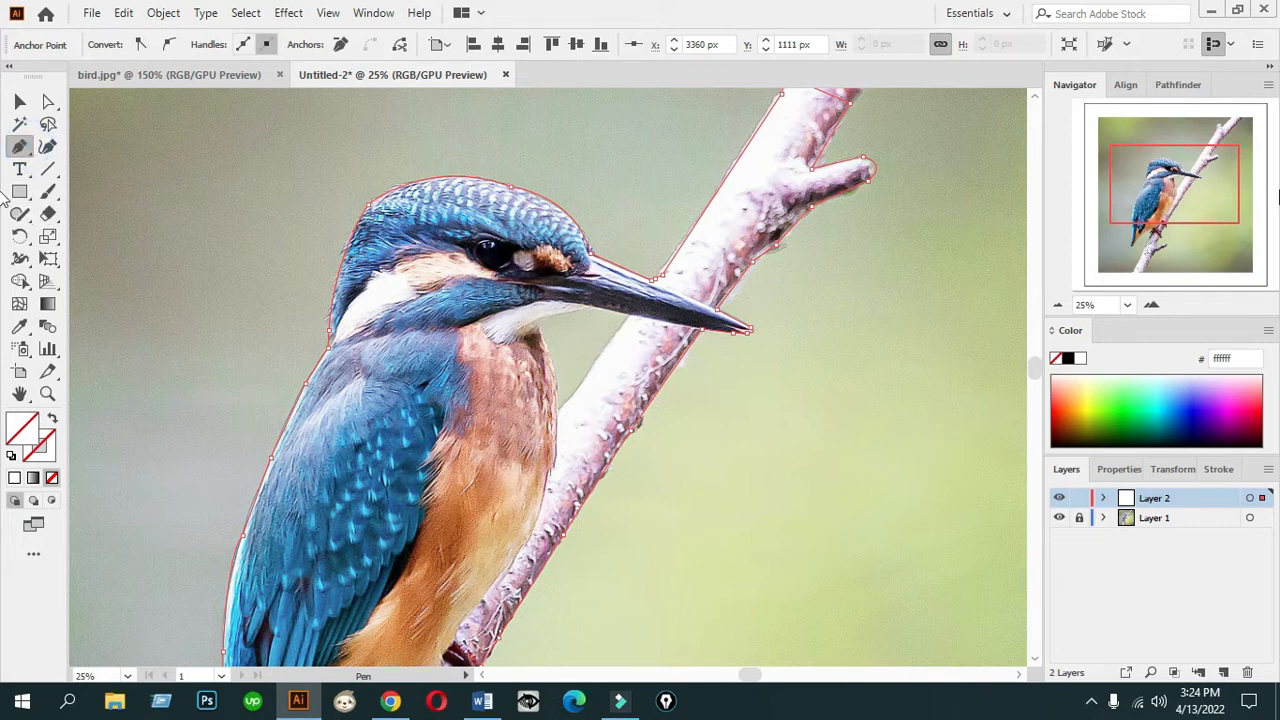
pyautogui.click(1152, 305)
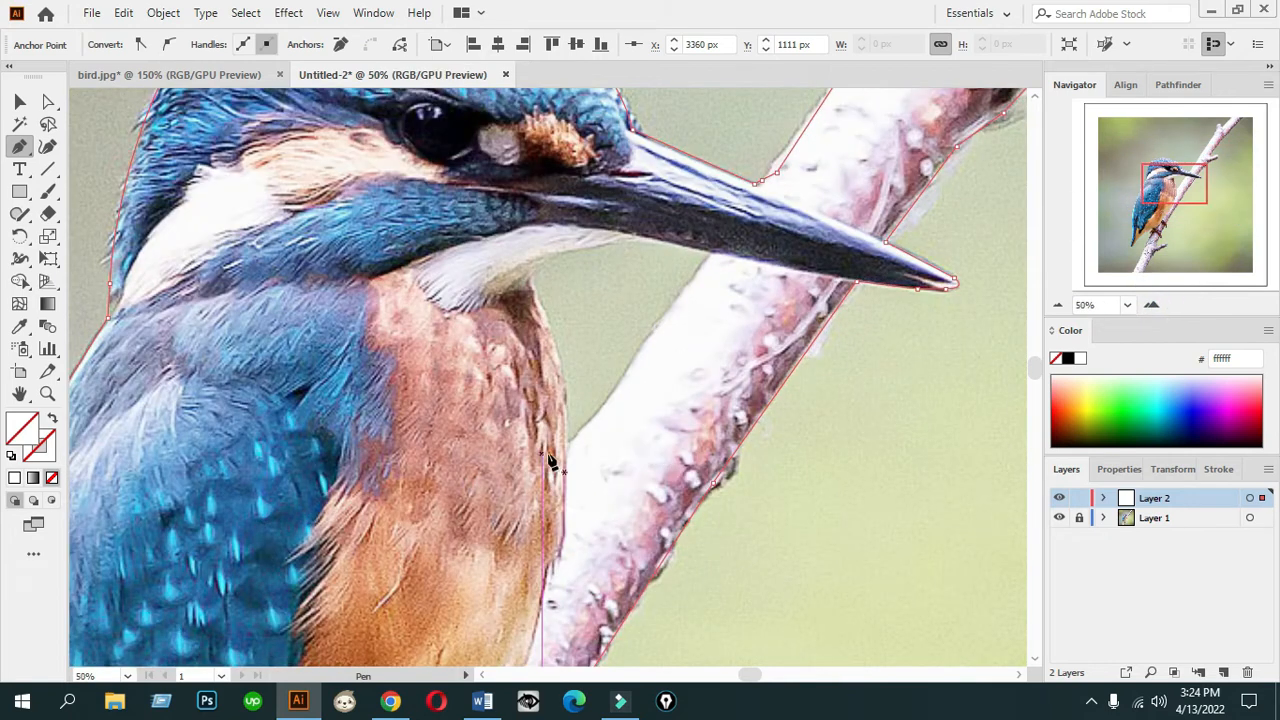
pyautogui.click(567, 444)
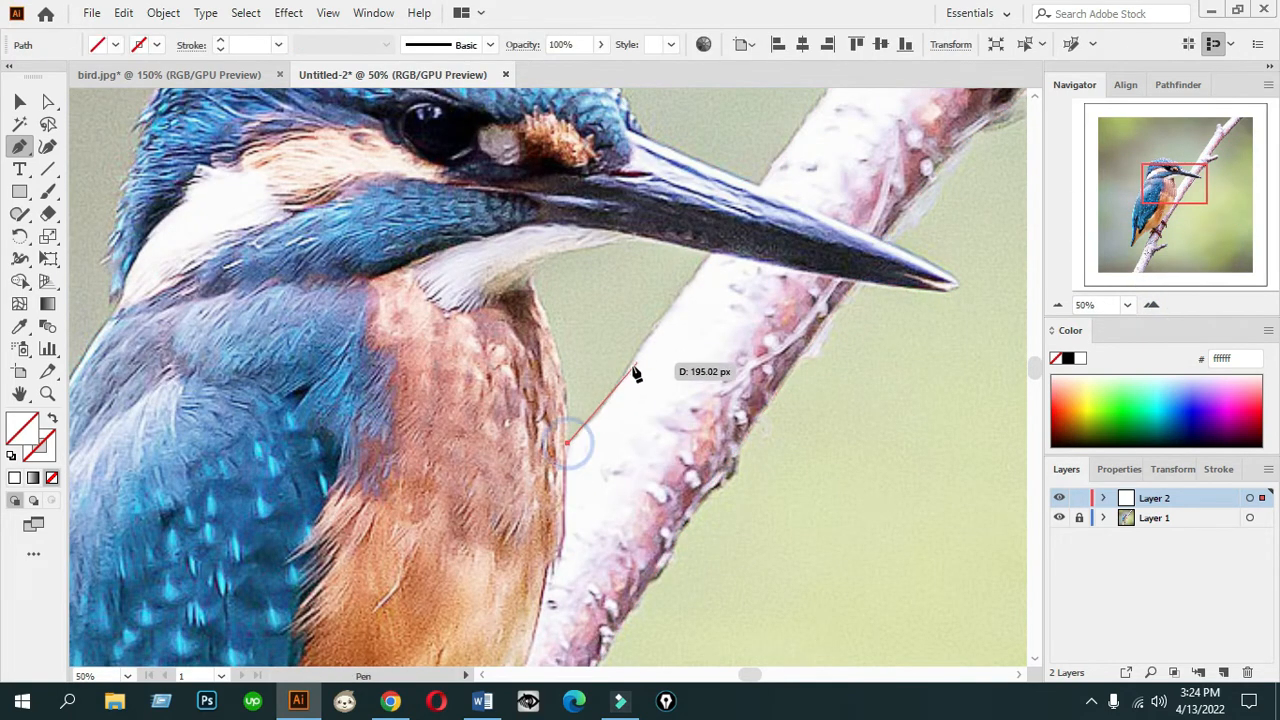
pyautogui.click(608, 398)
pyautogui.click(709, 255)
pyautogui.click(637, 238)
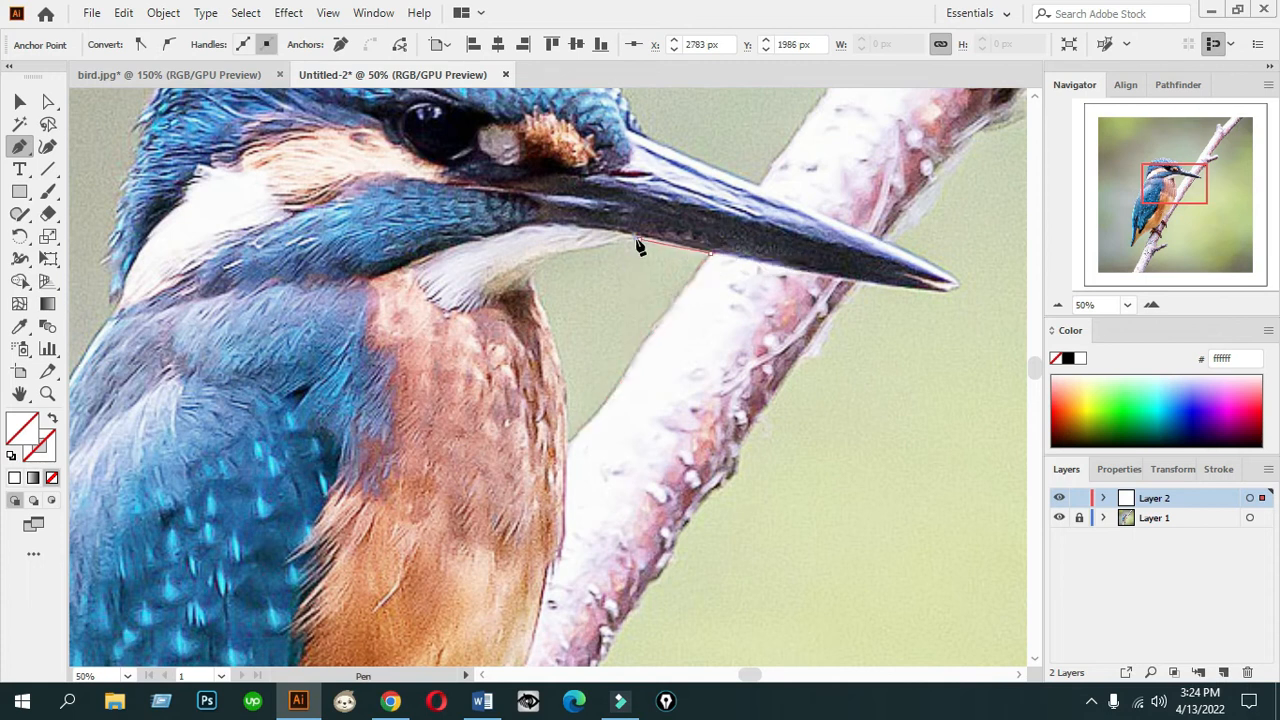
# Trace the throat and breast edge of the gap and close the inner path at its starting point.
pyautogui.click(556, 257)
pyautogui.click(533, 271)
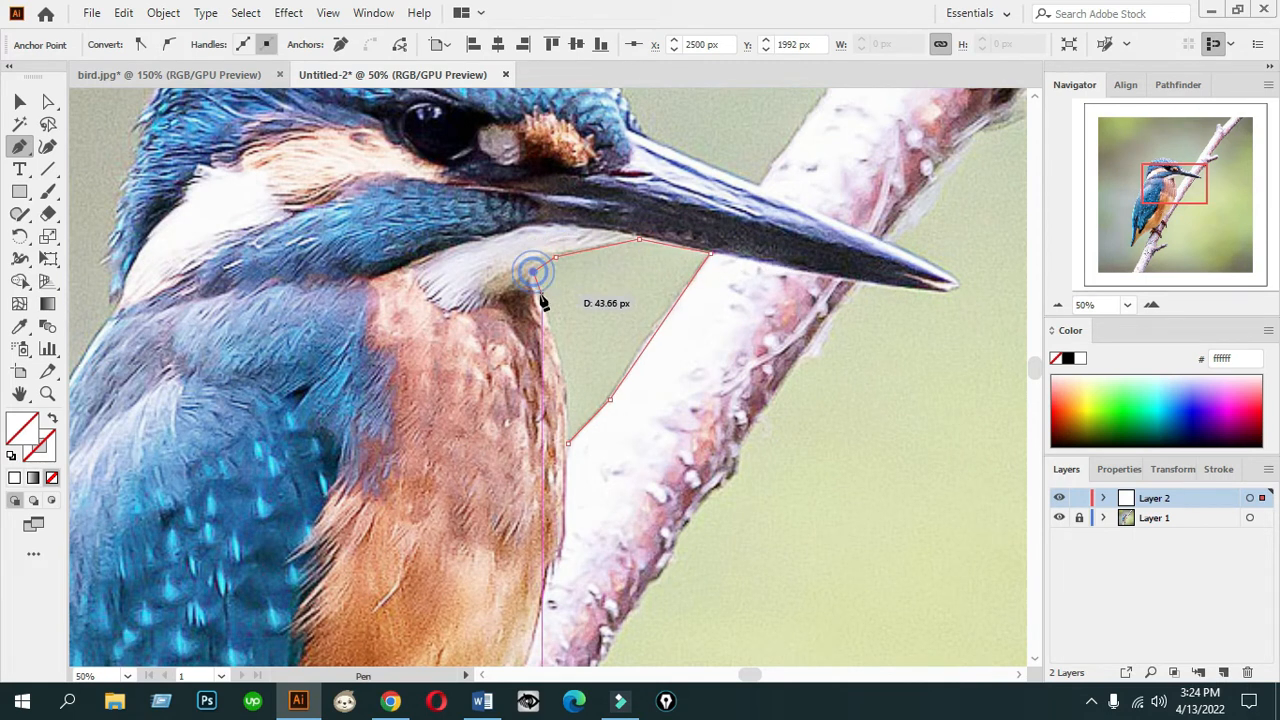
pyautogui.click(540, 297)
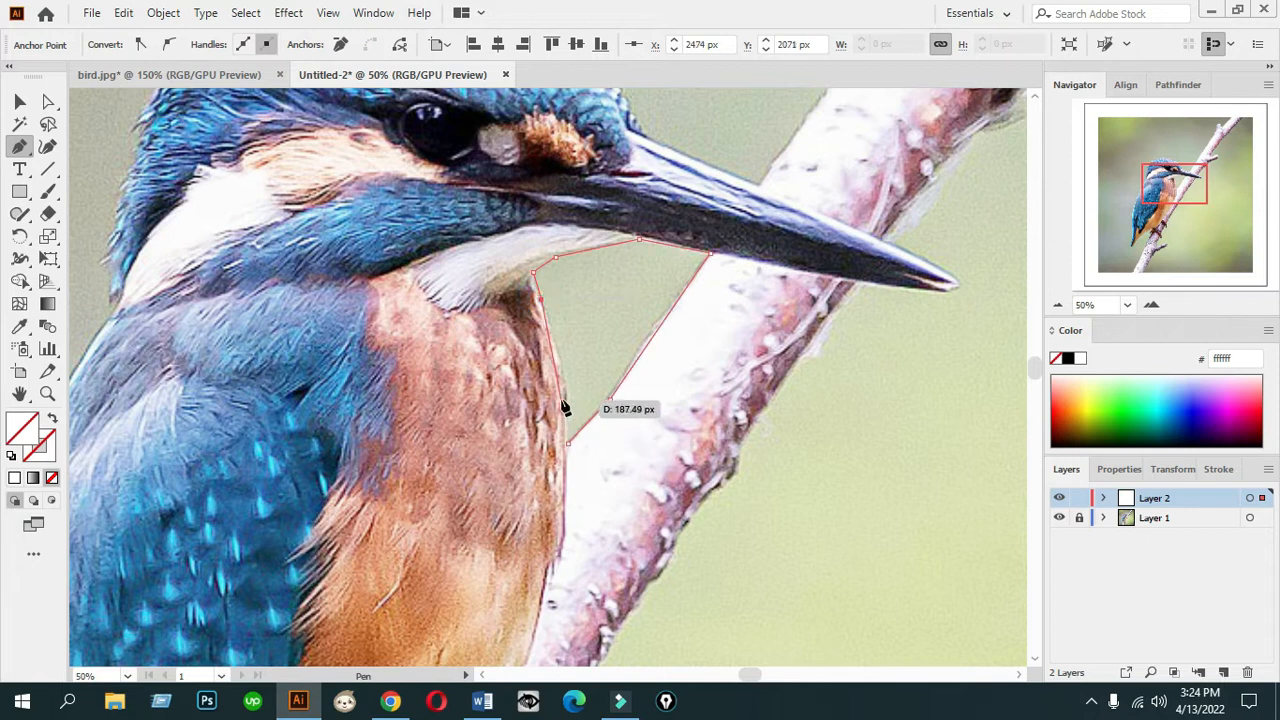
pyautogui.click(563, 396)
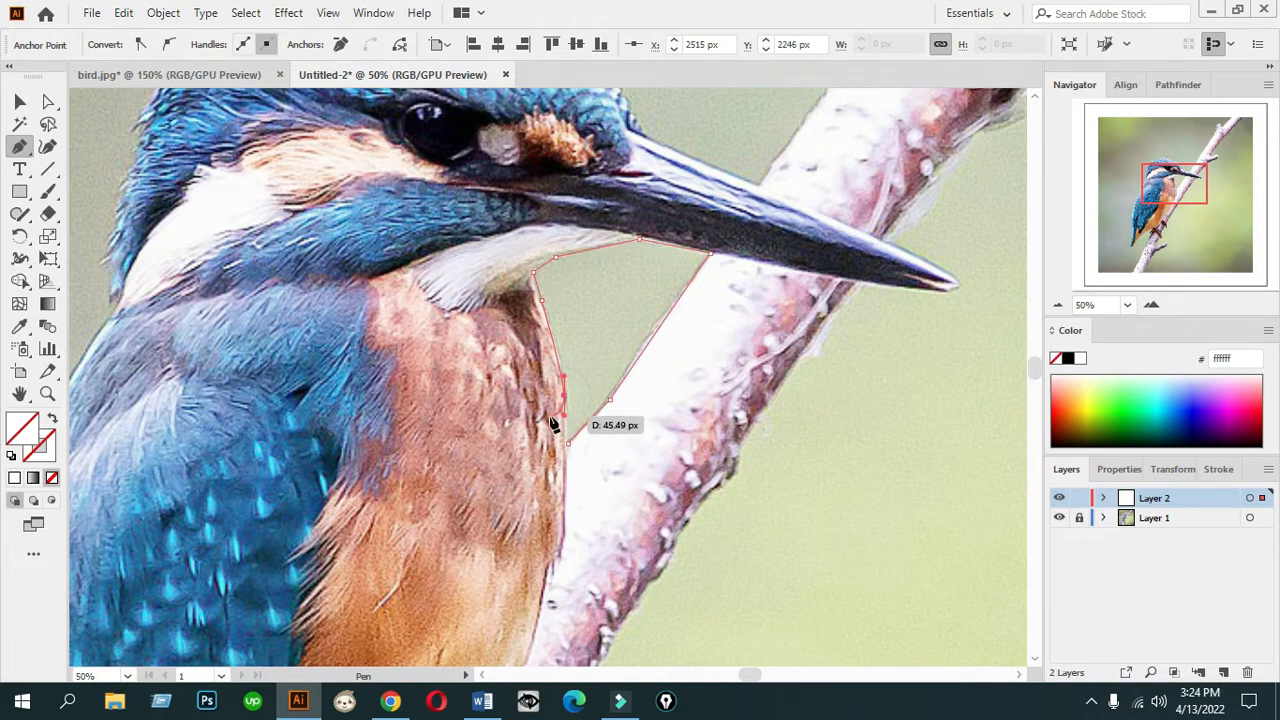
pyautogui.keyDown('alt'); pyautogui.click(563, 398); pyautogui.keyUp('alt')
pyautogui.click(567, 441)
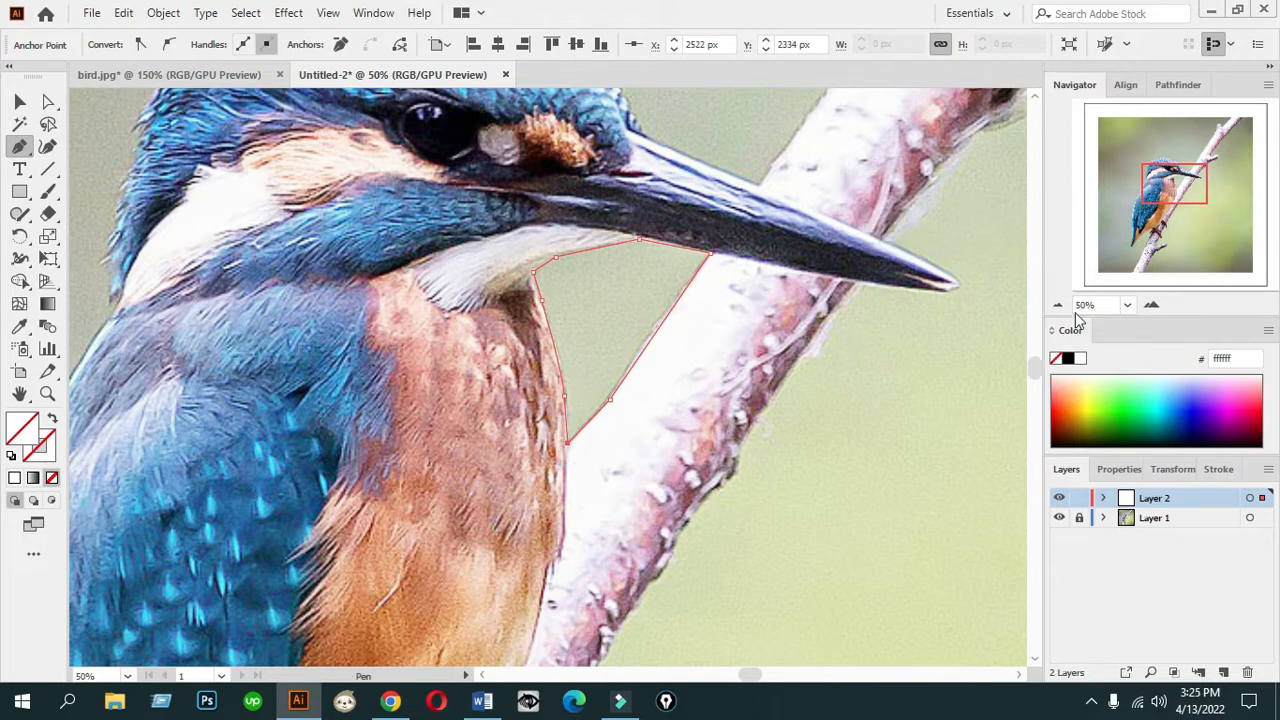
# Select the outer outline and the inner gap path together and combine them into a compound path.
pyautogui.scroll(3, 889, 430)
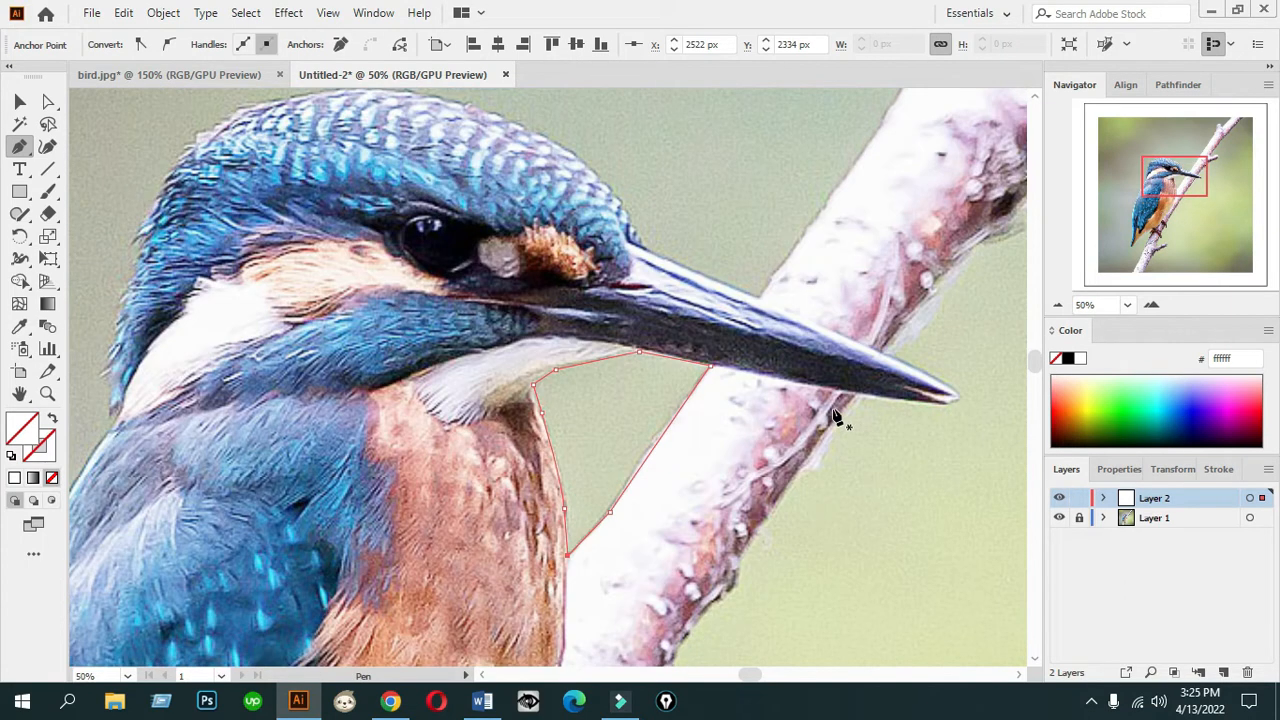
pyautogui.click(1058, 304)
pyautogui.click(1058, 304)
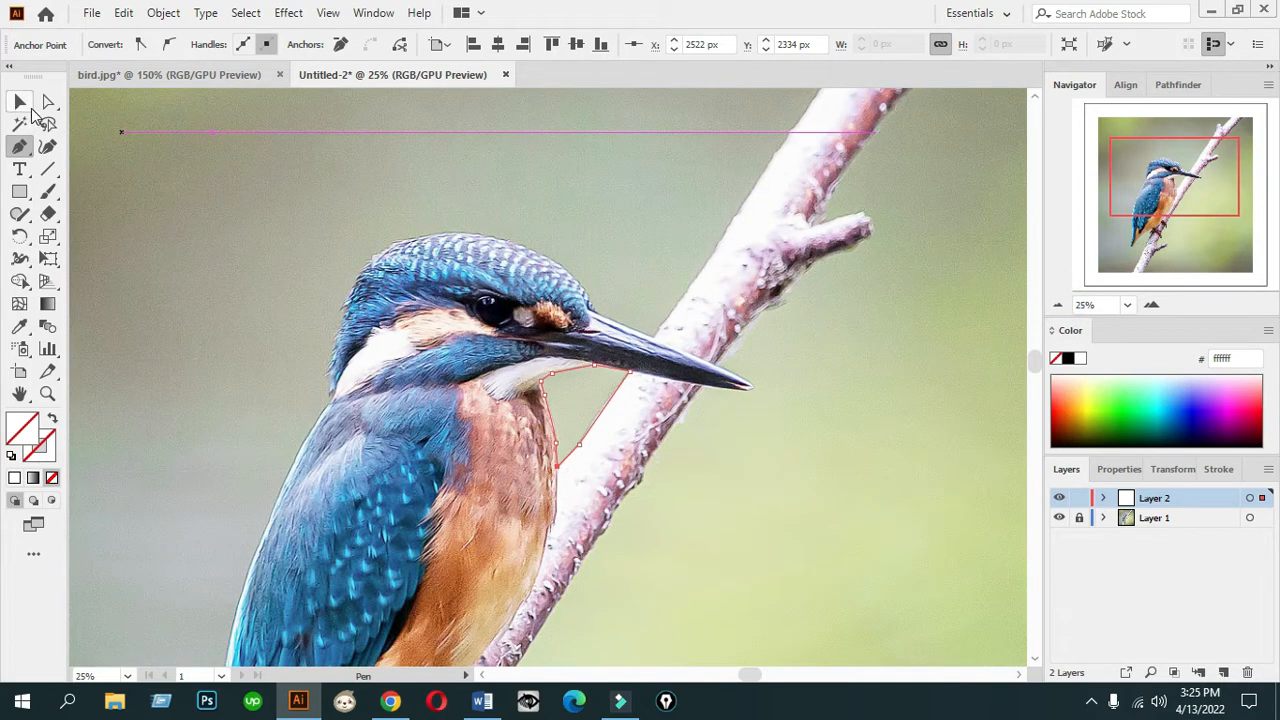
pyautogui.click(20, 101)
pyautogui.click(317, 164)
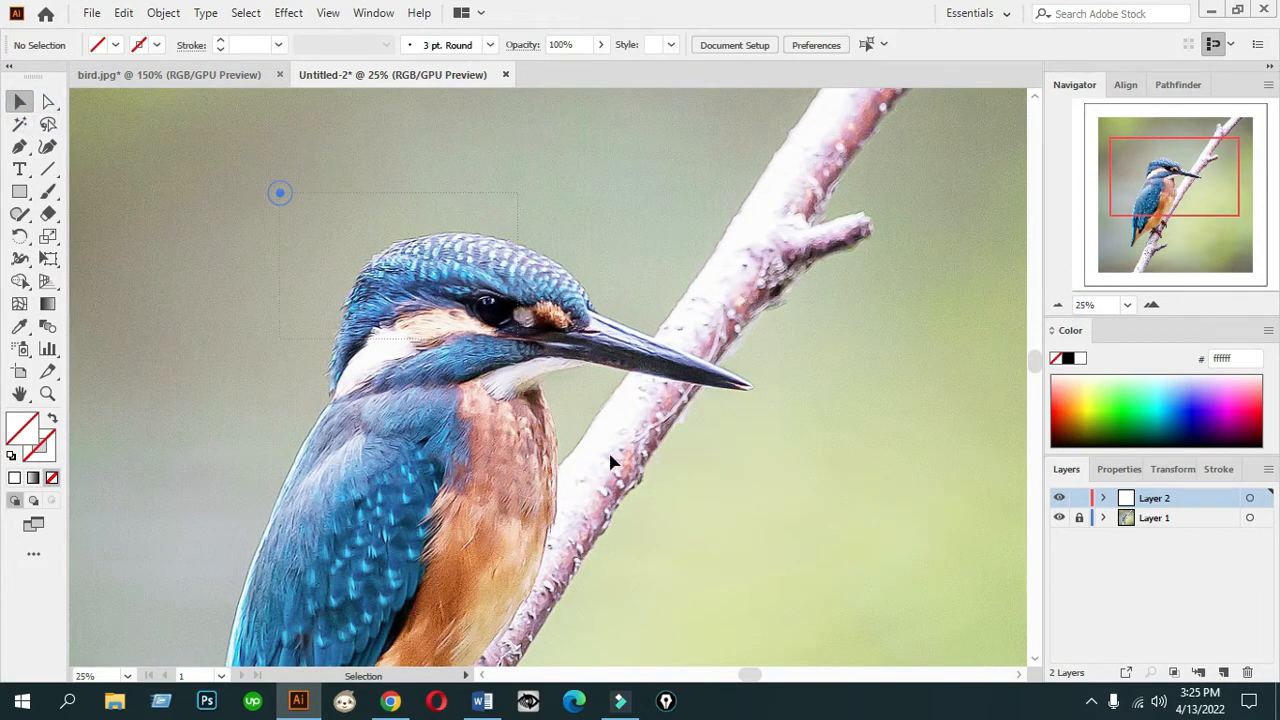
pyautogui.moveTo(612, 462); pyautogui.dragTo(690, 613)
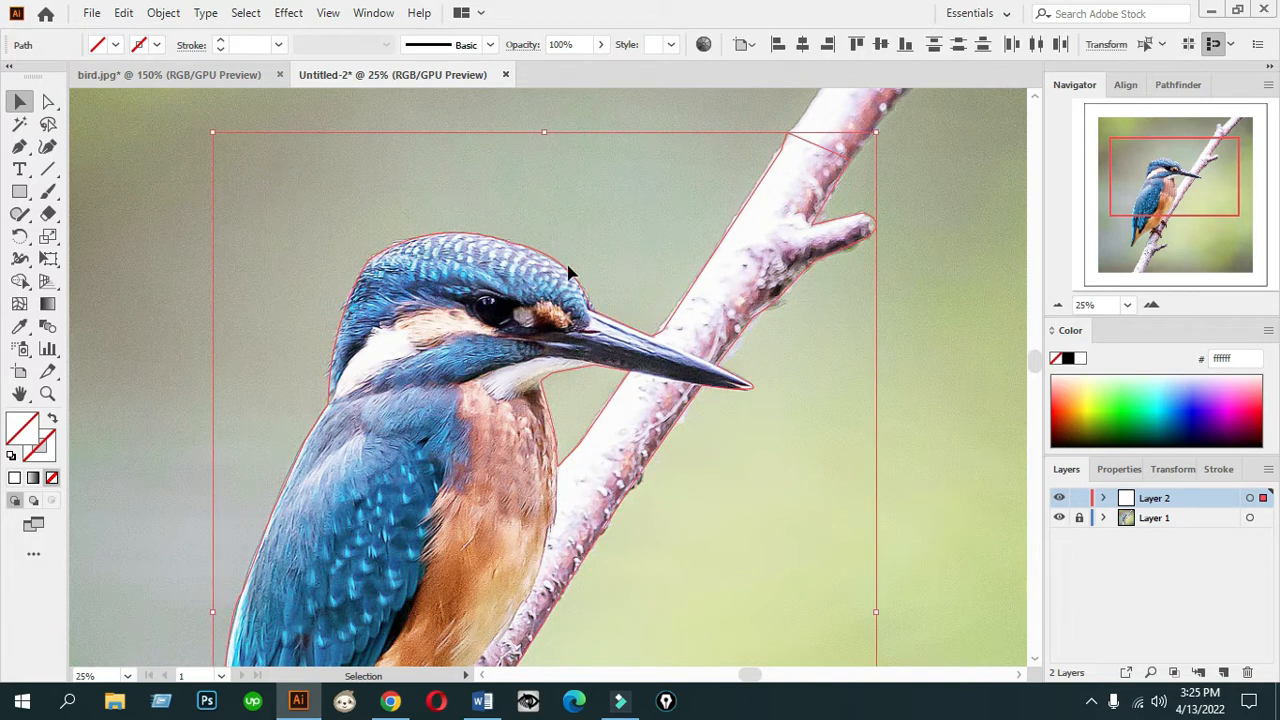
pyautogui.click(150, 15)
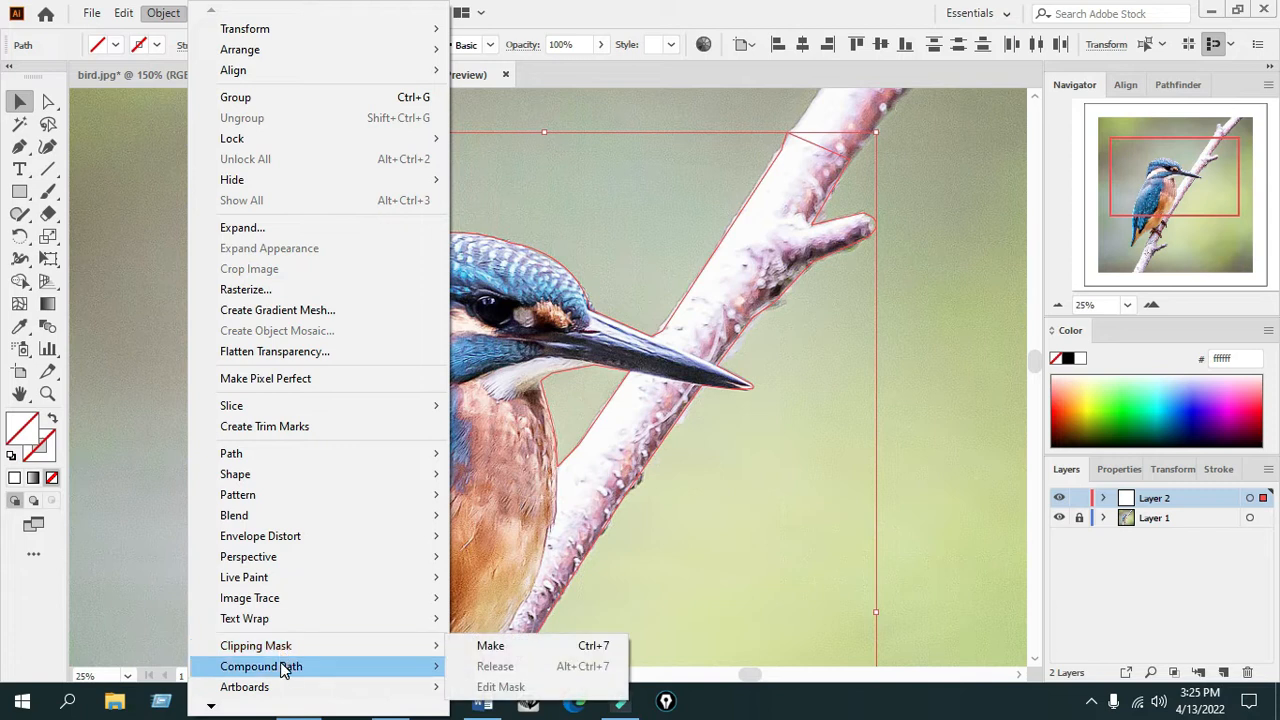
pyautogui.moveTo(284, 670)
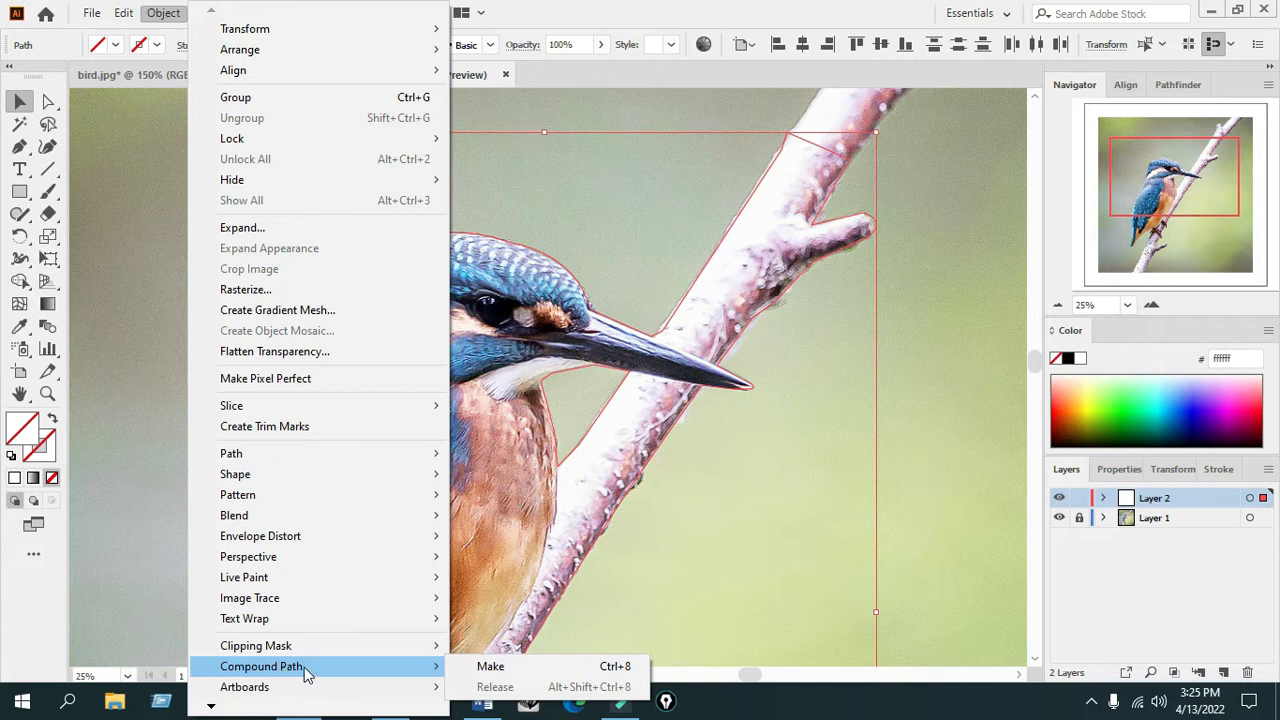
pyautogui.click(484, 672)
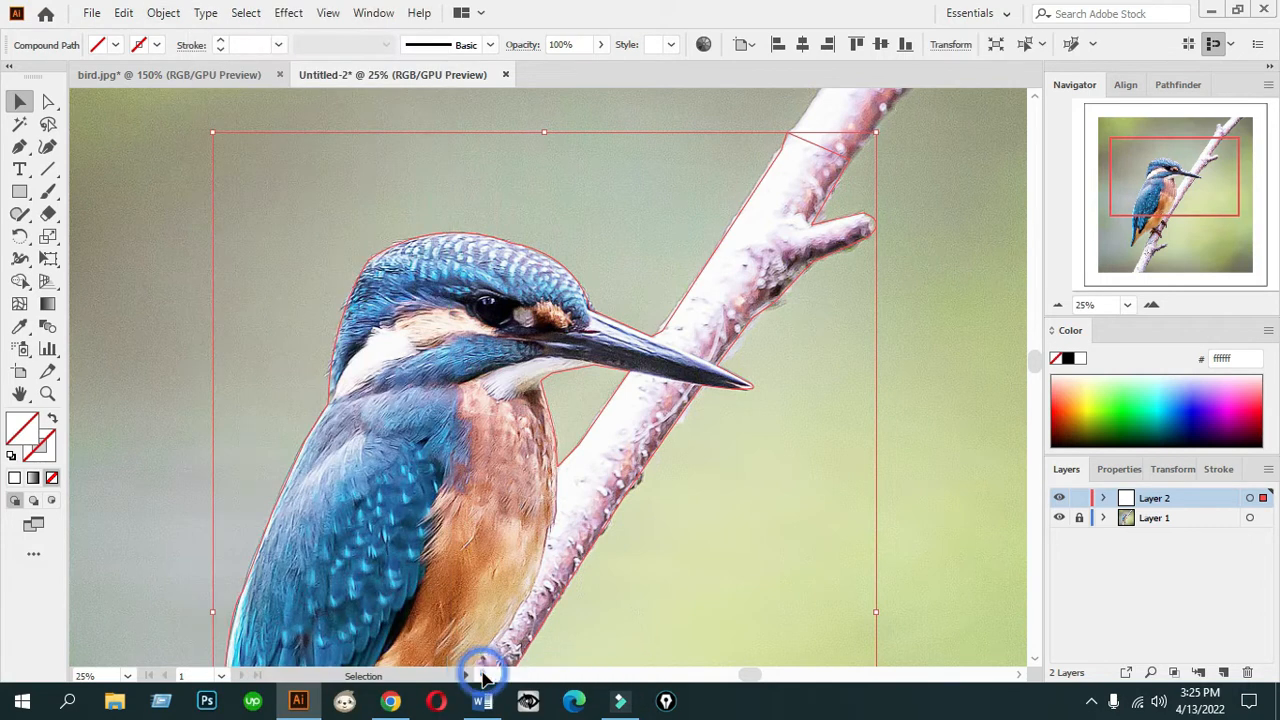
# Unlock Layer 1, which holds the bird photo.
pyautogui.scroll(-1, 763, 486)
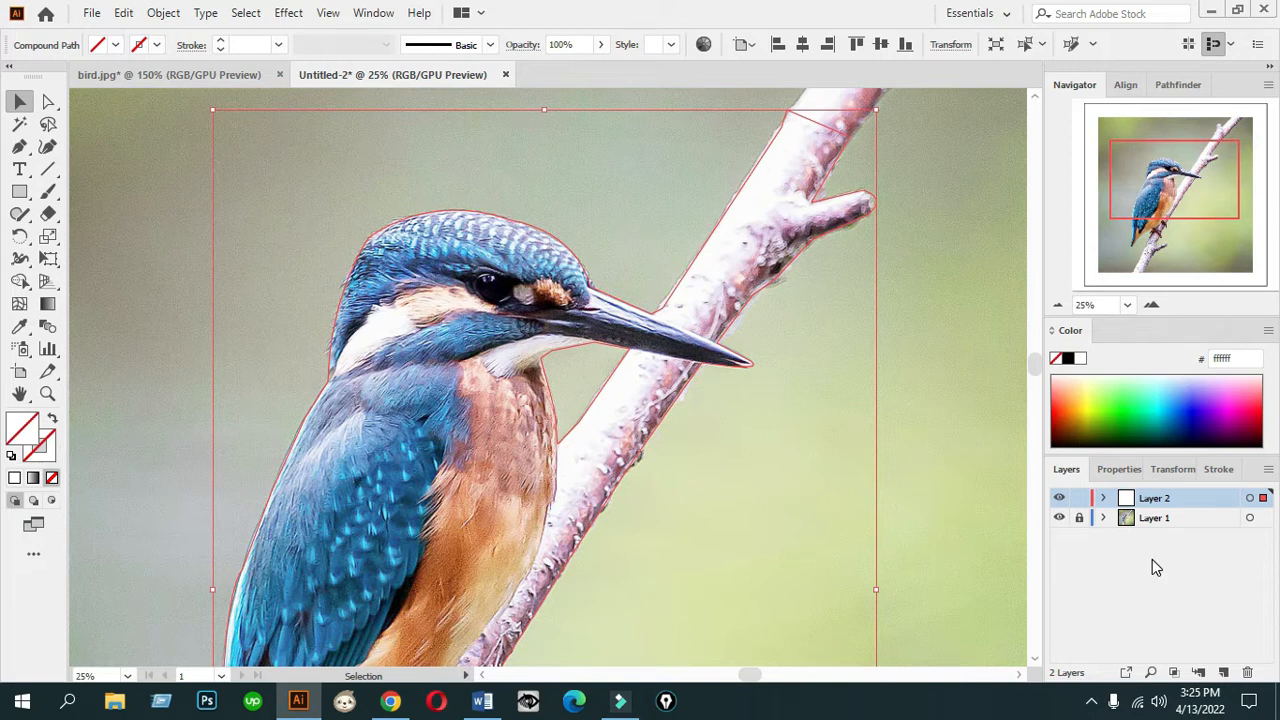
pyautogui.click(1079, 519)
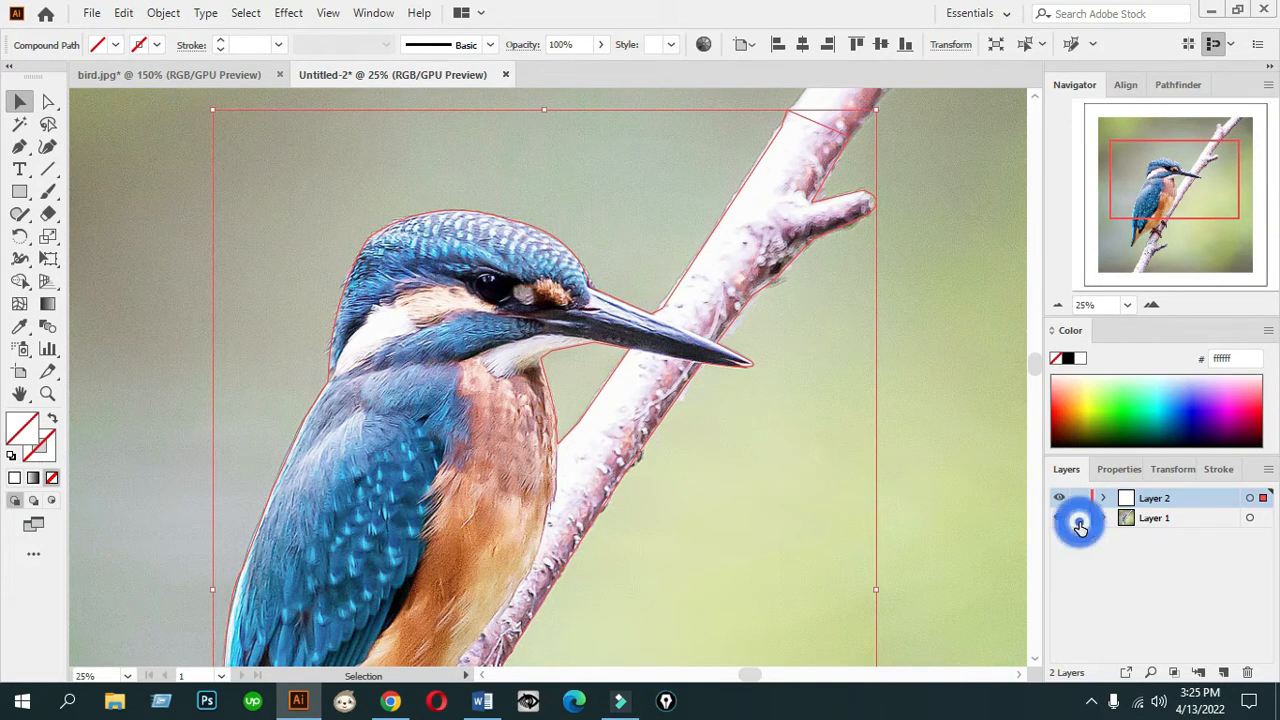
# Select the compound path and the bird photo together and make a clipping mask from them.
pyautogui.click(248, 14)
pyautogui.moveTo(284, 14)
pyautogui.click(266, 36)
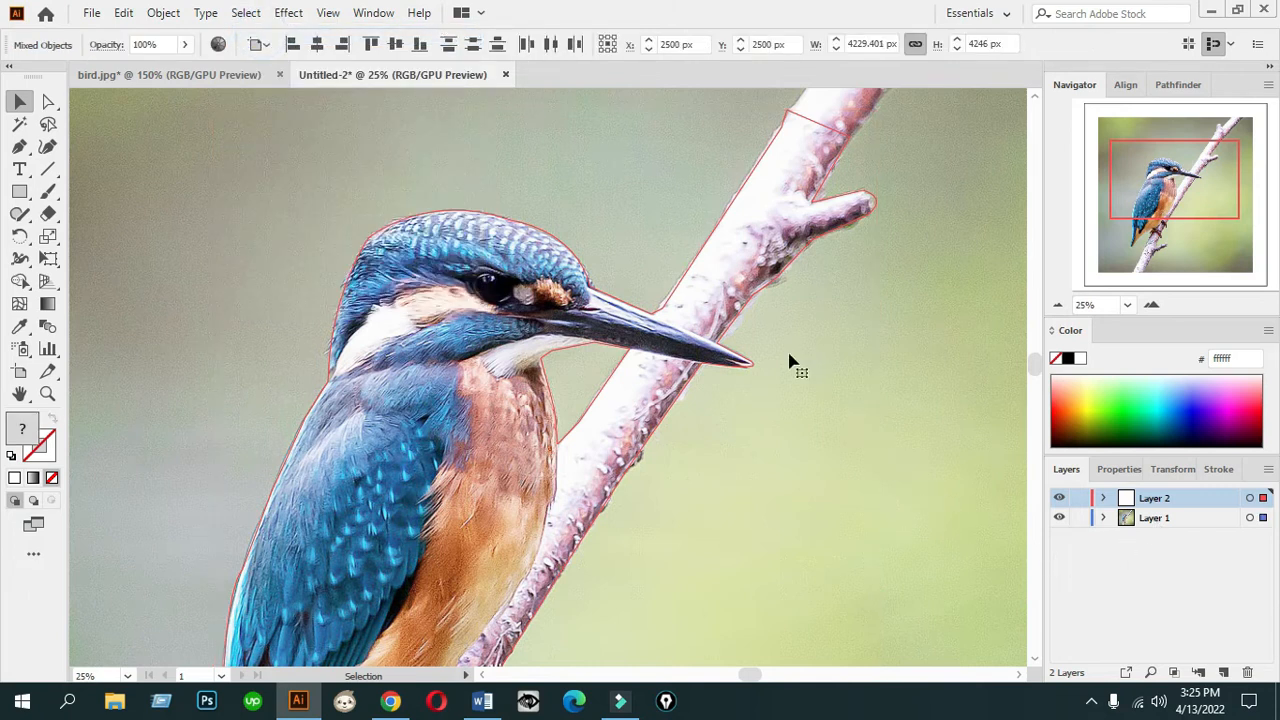
pyautogui.click(160, 14)
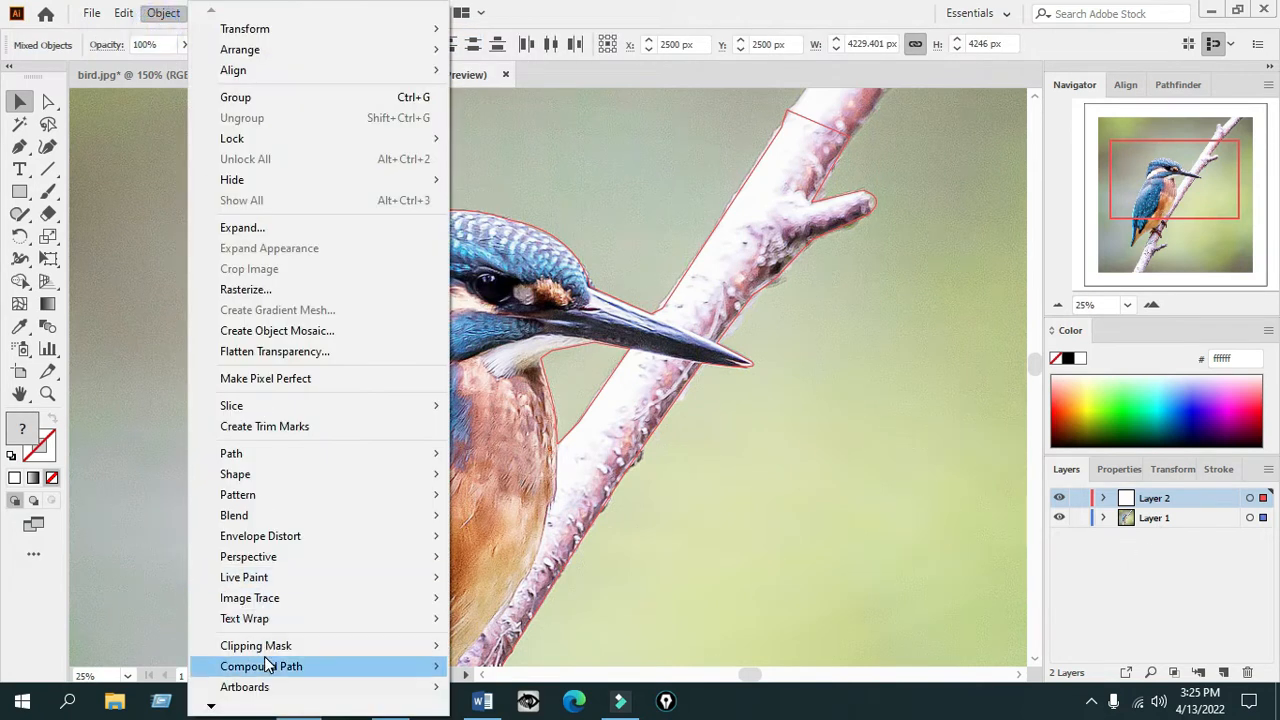
pyautogui.moveTo(270, 647)
pyautogui.click(491, 646)
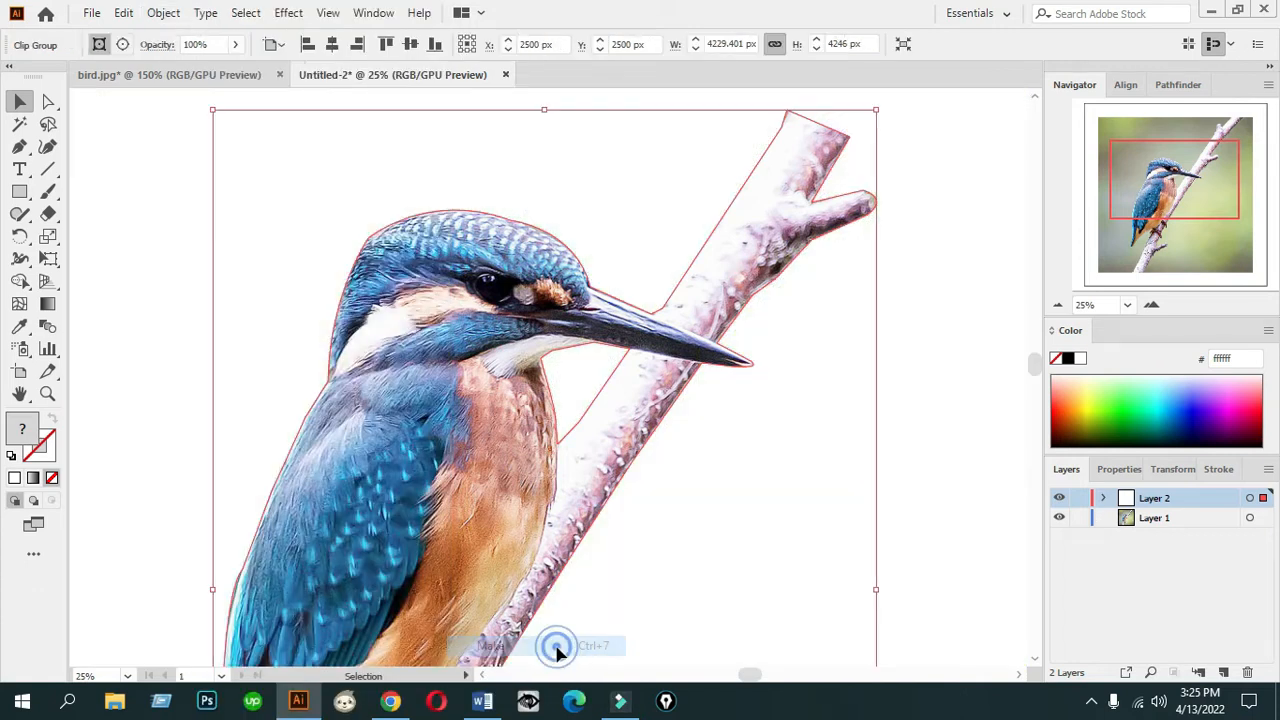
pyautogui.click(1060, 305)
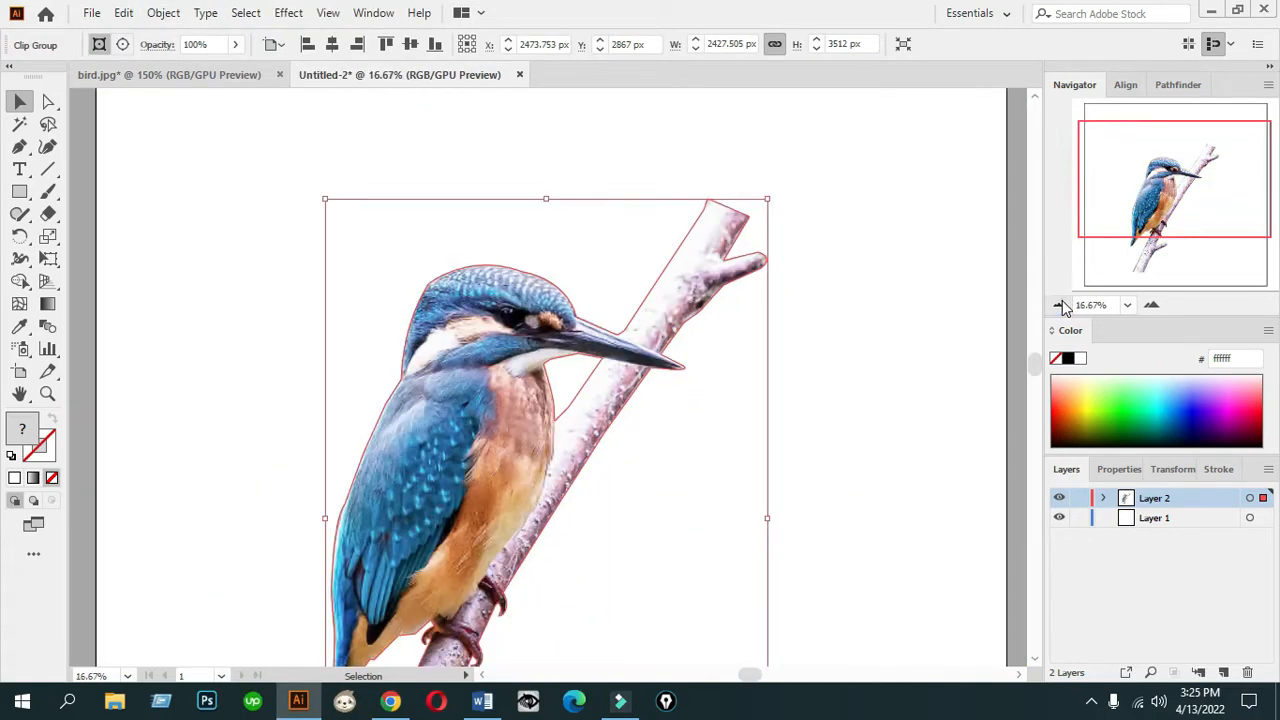
pyautogui.click(1060, 305)
pyautogui.click(853, 346)
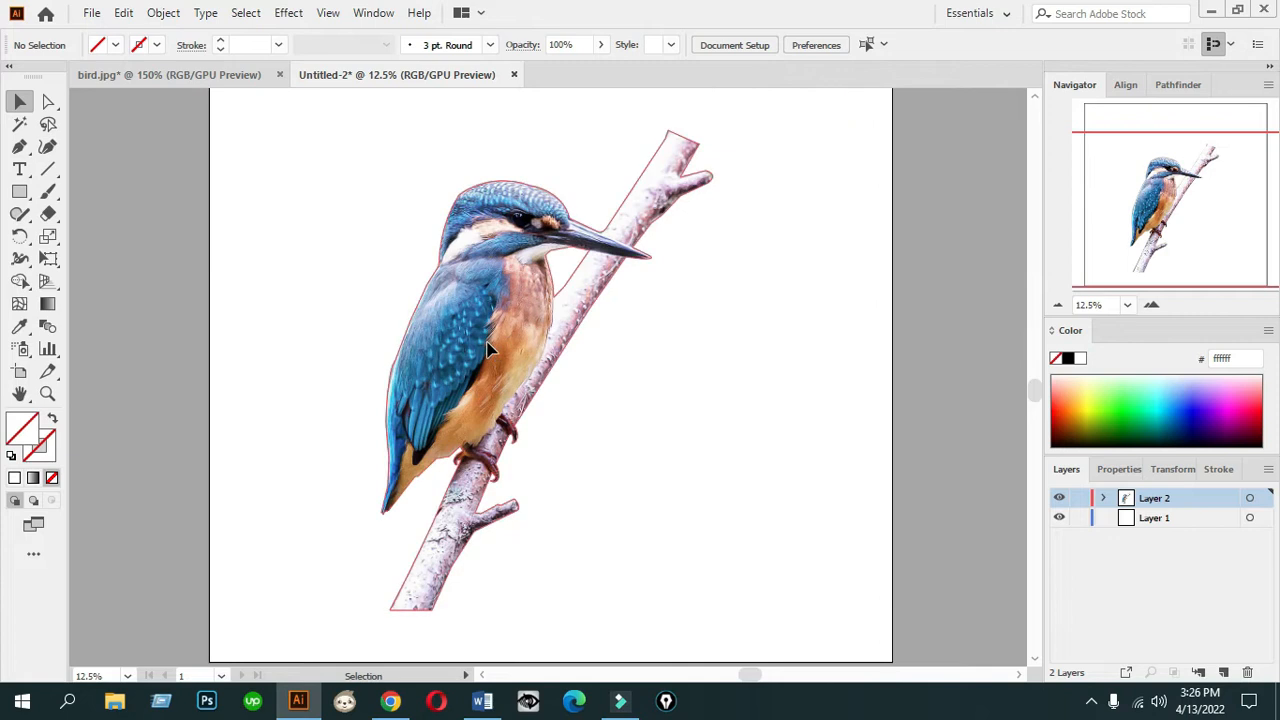
# Inspect the clipped kingfisher on the artboard and compare it with the bird.jpg document.
pyautogui.click(490, 357)
pyautogui.click(816, 366)
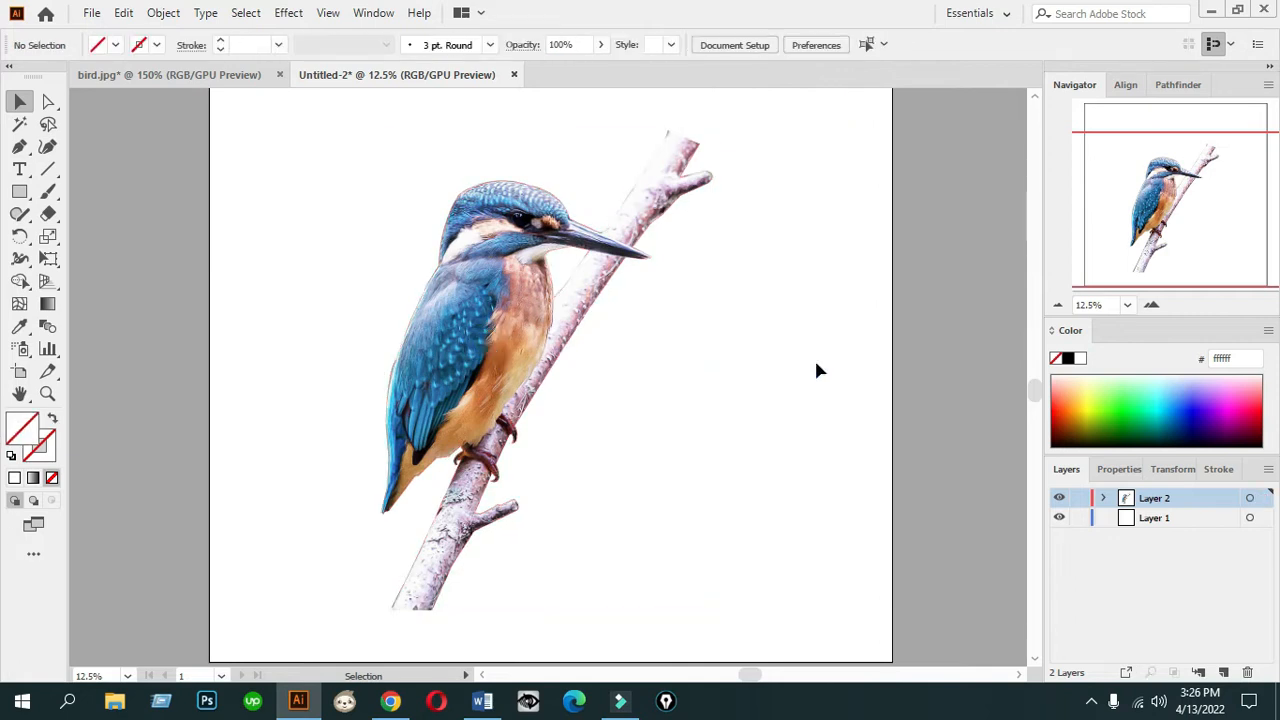
pyautogui.click(228, 78)
pyautogui.click(345, 76)
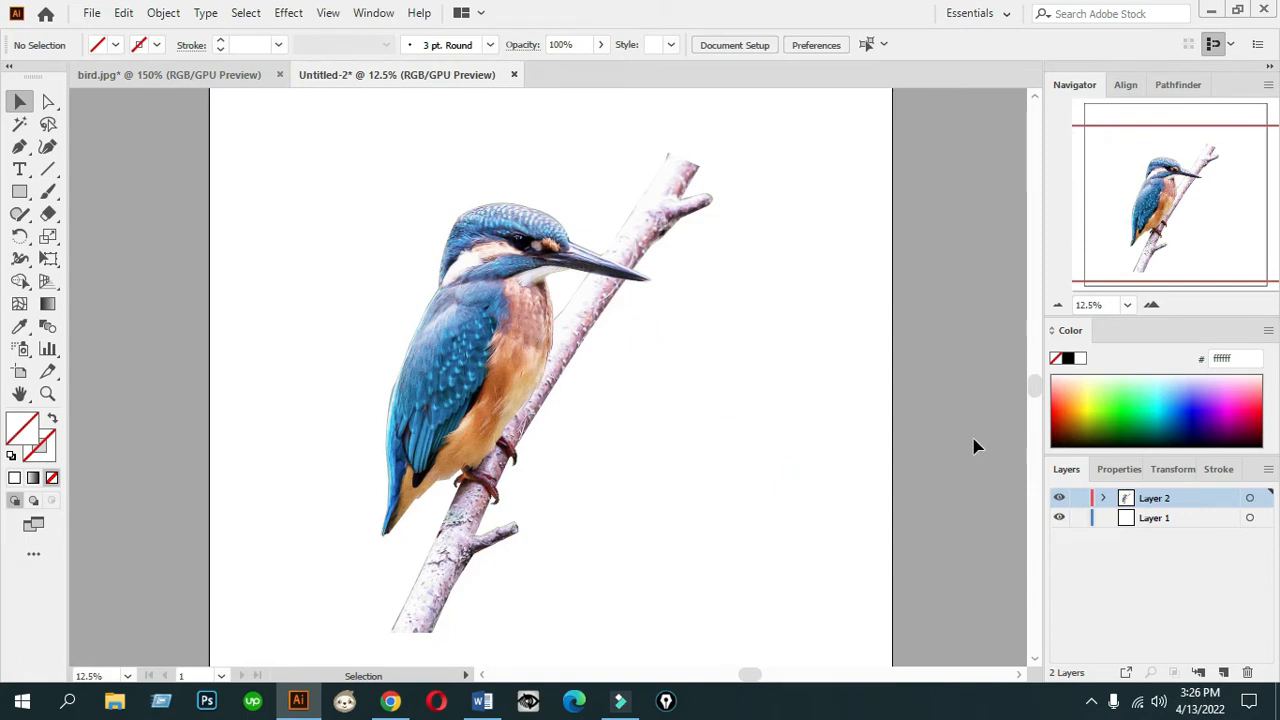
pyautogui.click(1060, 305)
pyautogui.click(1060, 305)
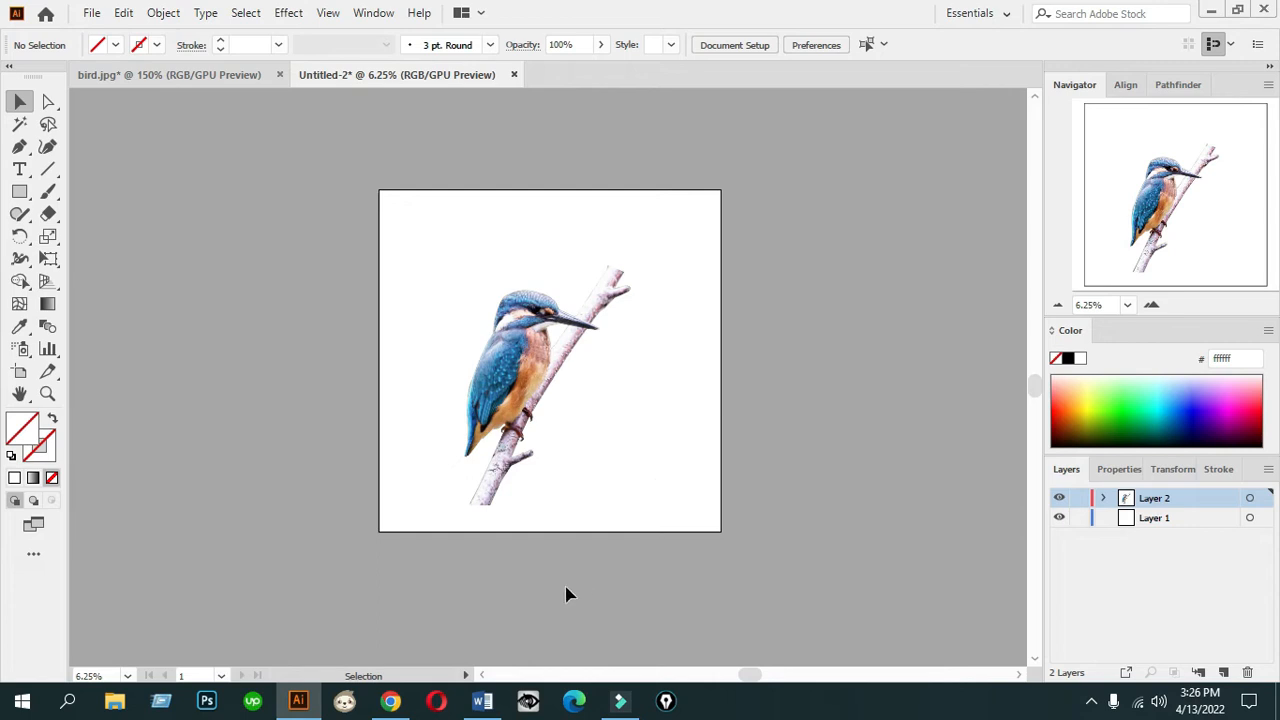
# Switch to Chrome and look through the Fiverr search results for background removal services.
pyautogui.click(397, 704)
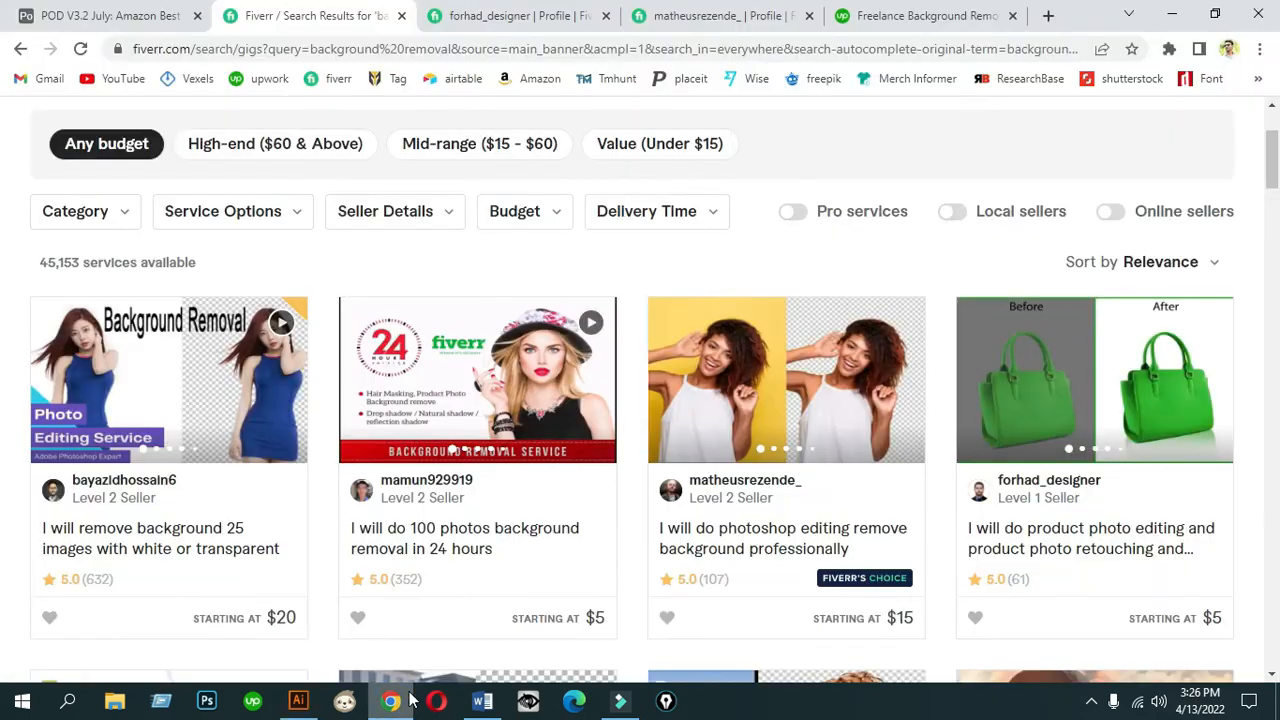
pyautogui.scroll(1, 423, 271)
pyautogui.scroll(-1, 420, 268)
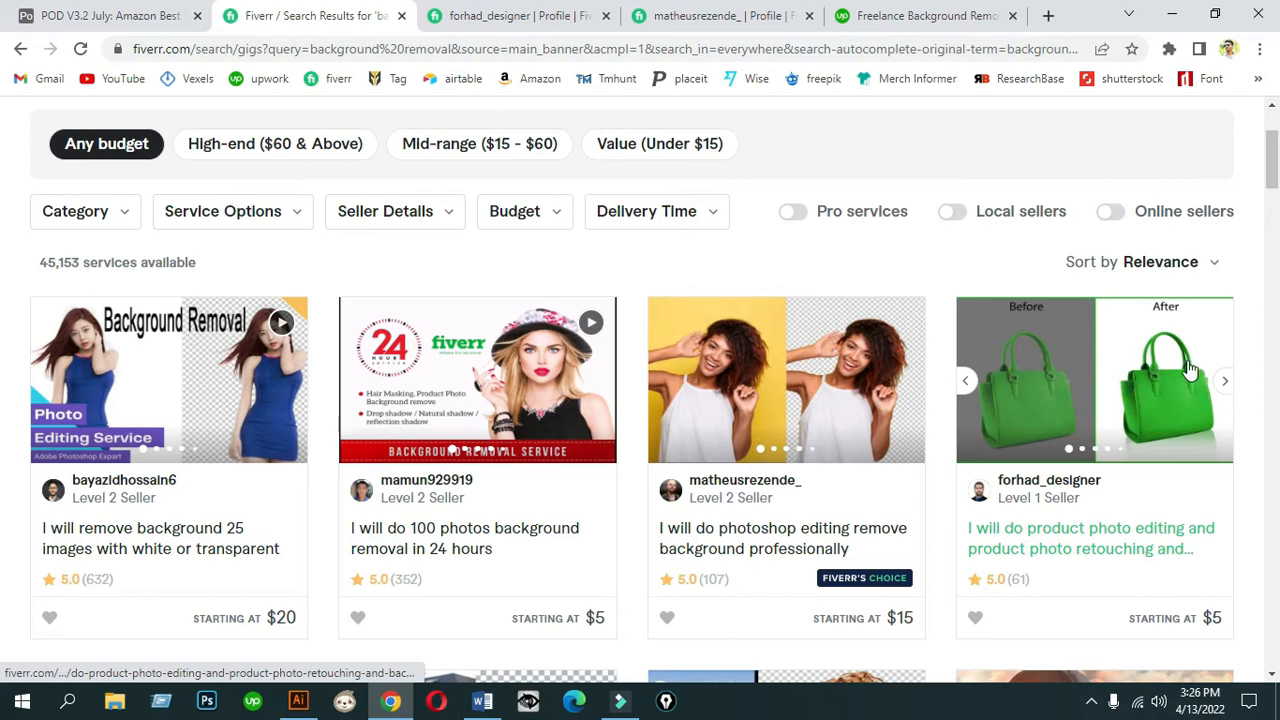
pyautogui.scroll(-3, 1160, 400)
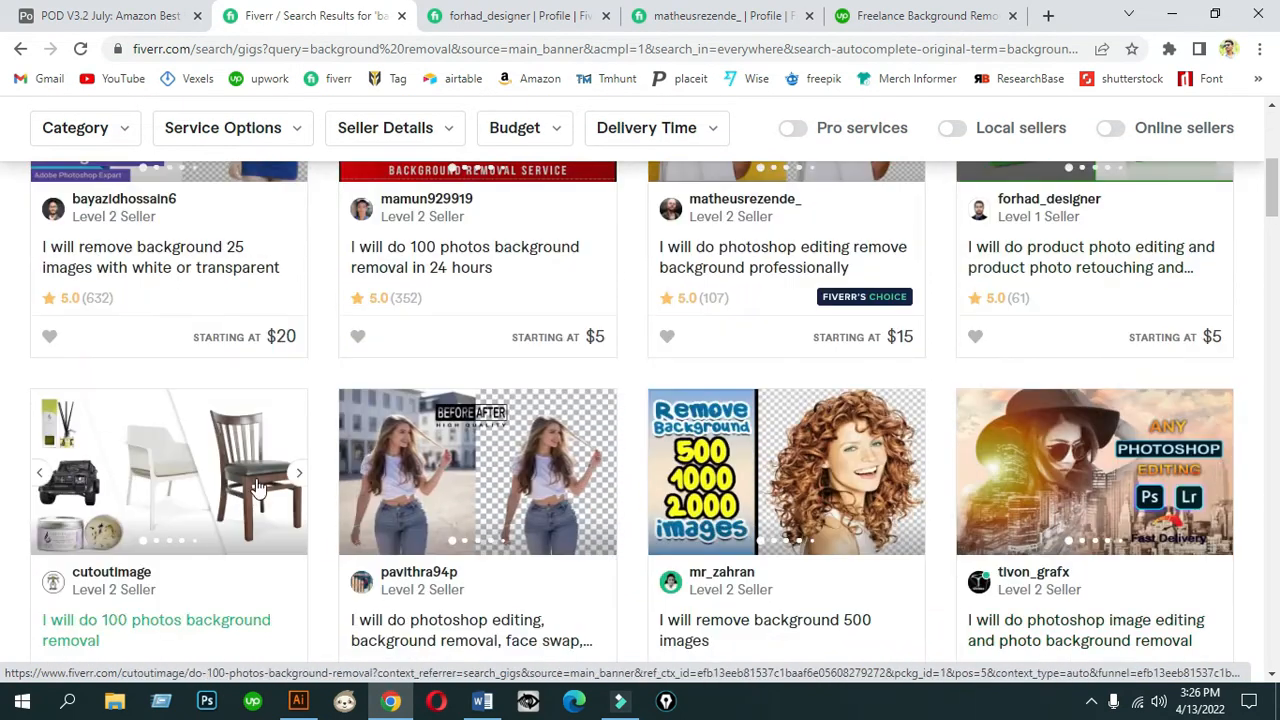
pyautogui.scroll(-2, 866, 514)
pyautogui.scroll(3, 866, 514)
# Examine the background removal gigs and prices on the two open Fiverr seller profiles.
pyautogui.click(483, 15)
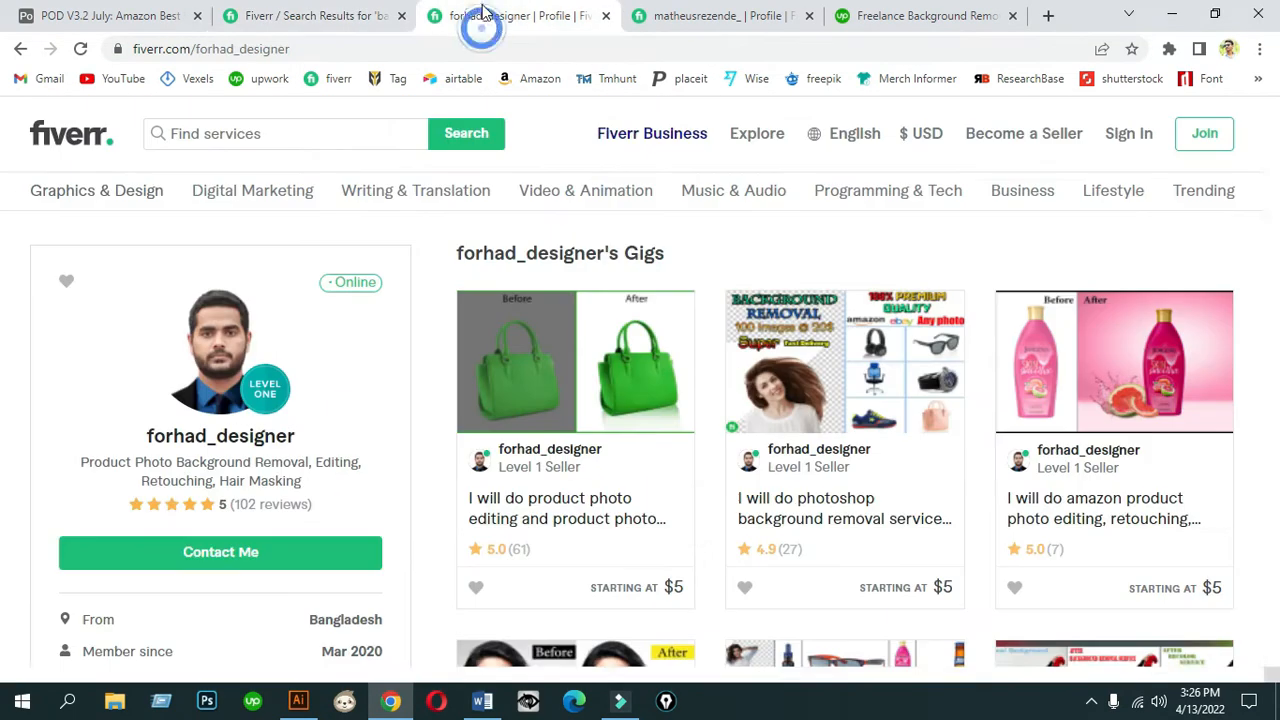
pyautogui.scroll(-3, 286, 449)
pyautogui.scroll(3, 591, 434)
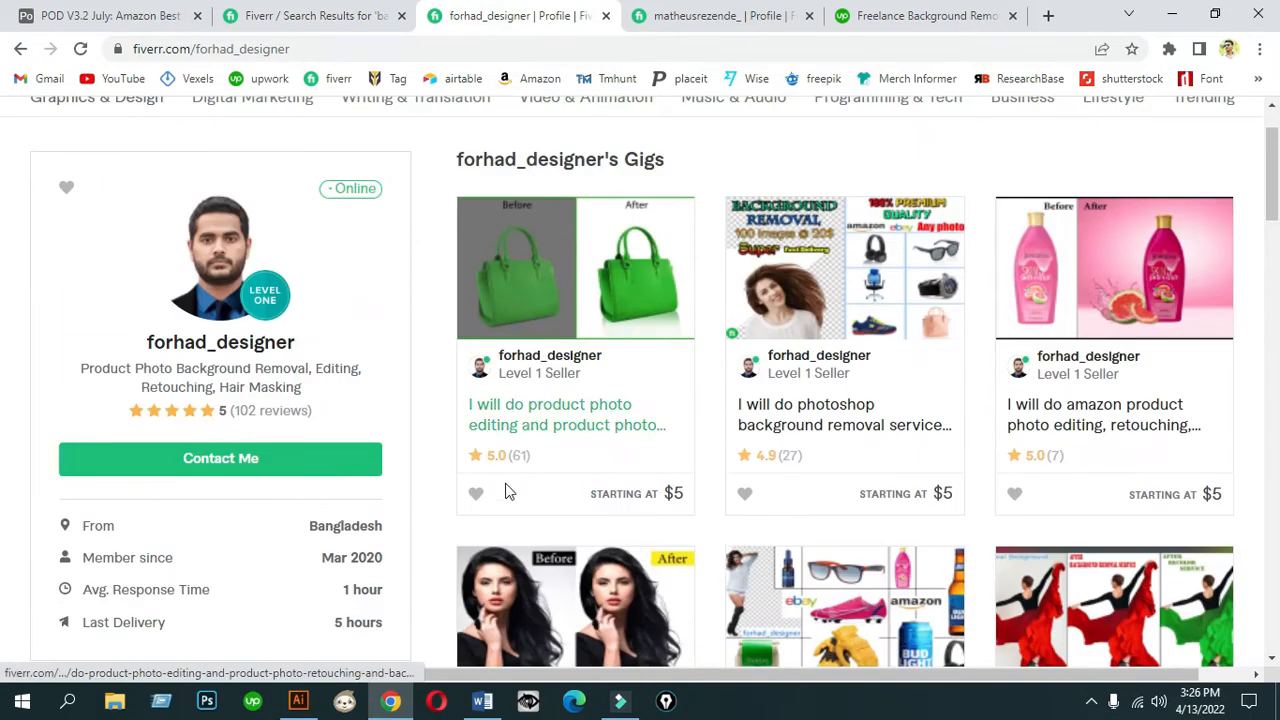
pyautogui.click(724, 15)
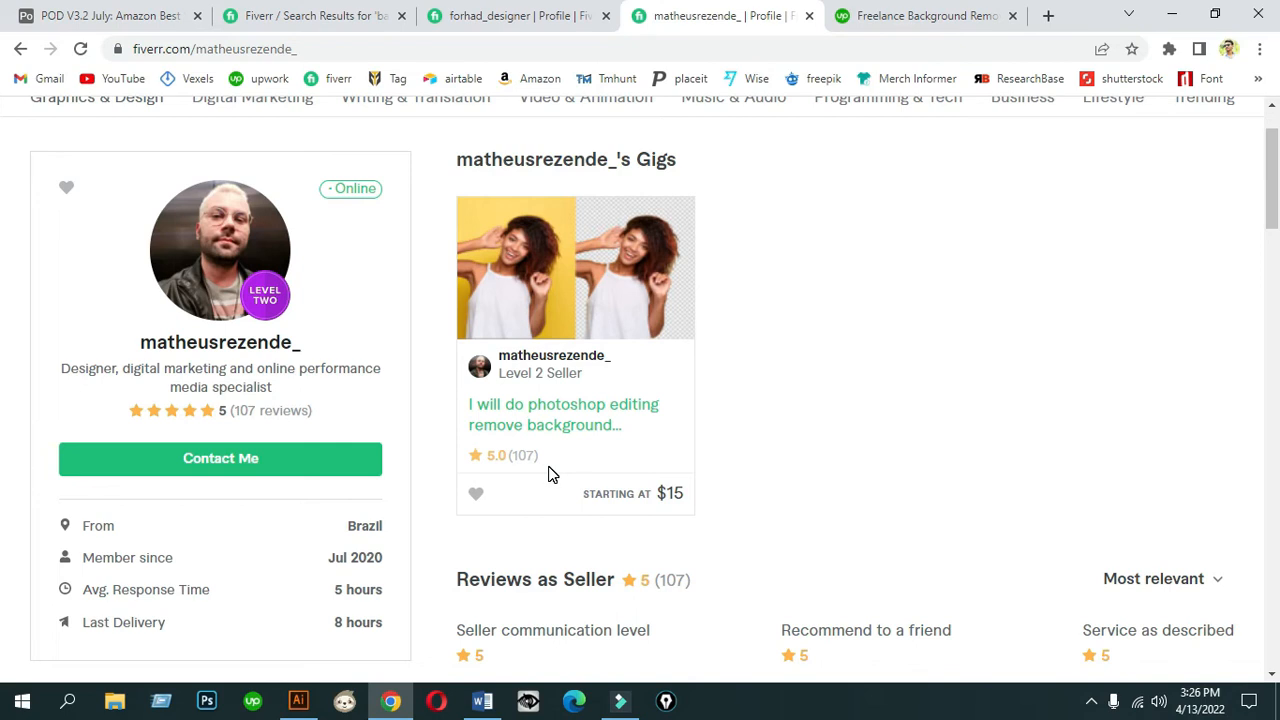
pyautogui.scroll(-1, 575, 445)
pyautogui.scroll(2, 730, 400)
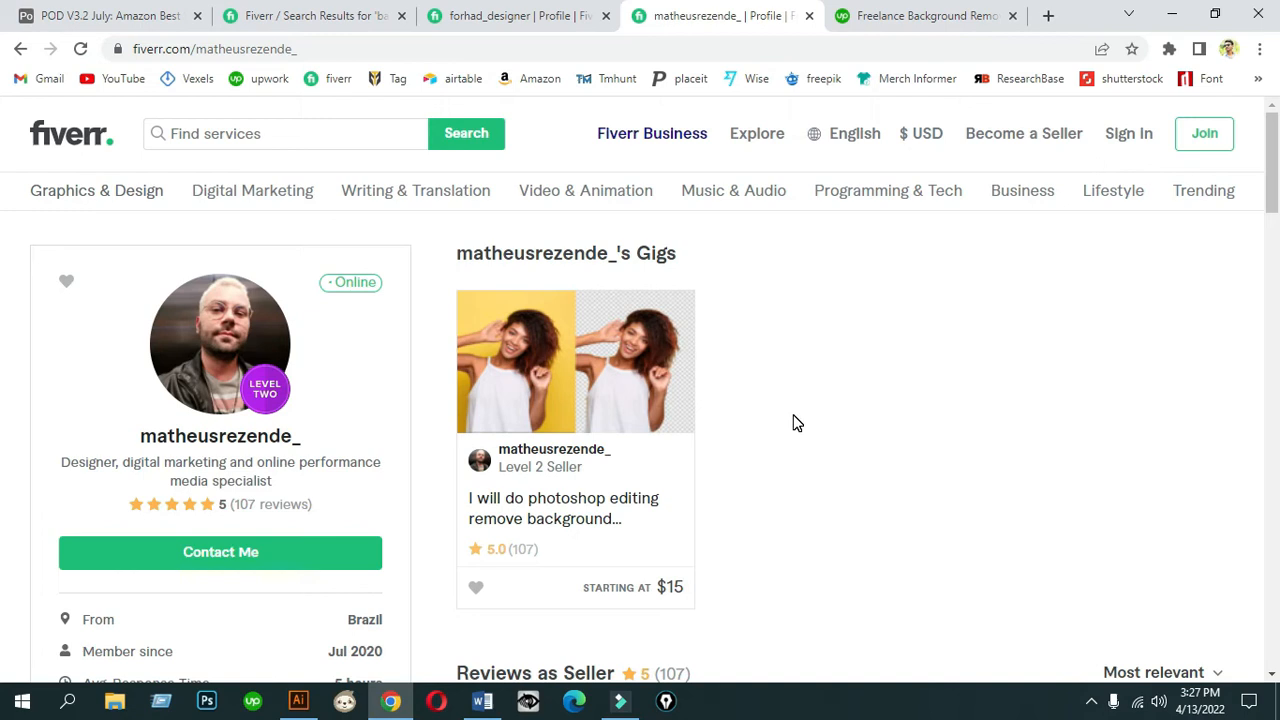
# Look through the newest Upwork job listings for the background remove search.
pyautogui.click(894, 13)
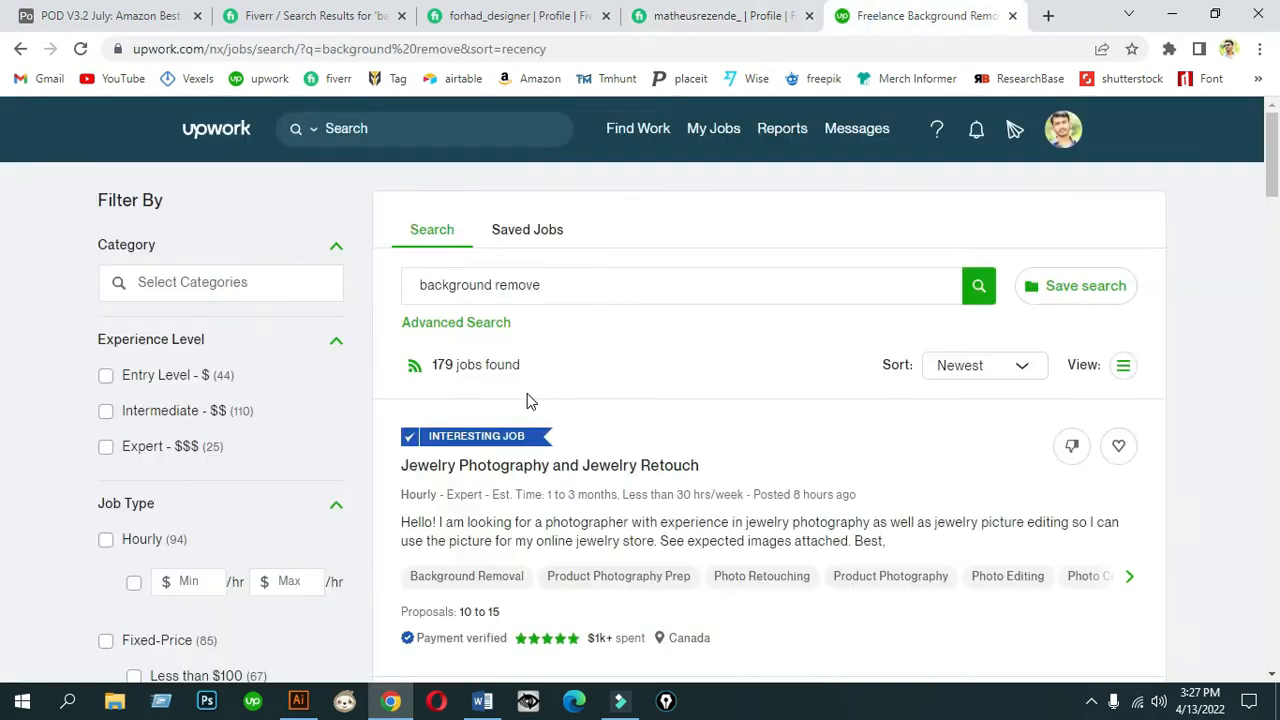
pyautogui.scroll(-1, 578, 317)
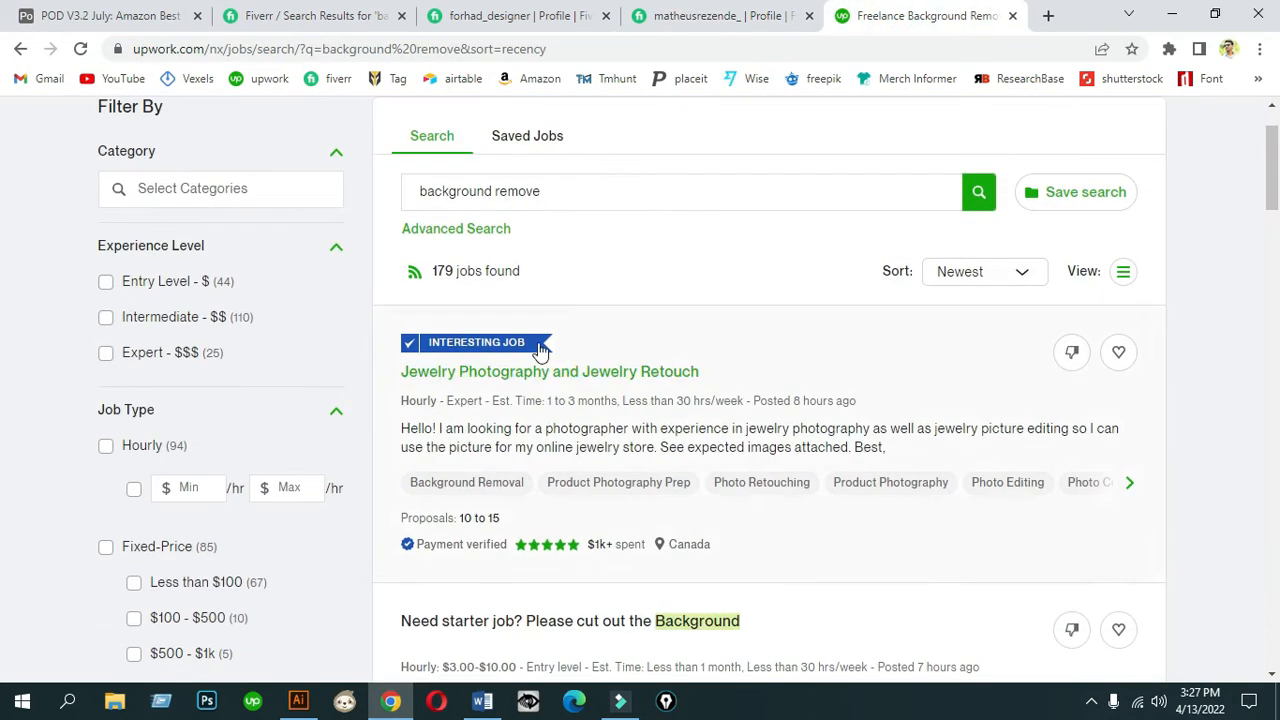
pyautogui.scroll(-2, 545, 301)
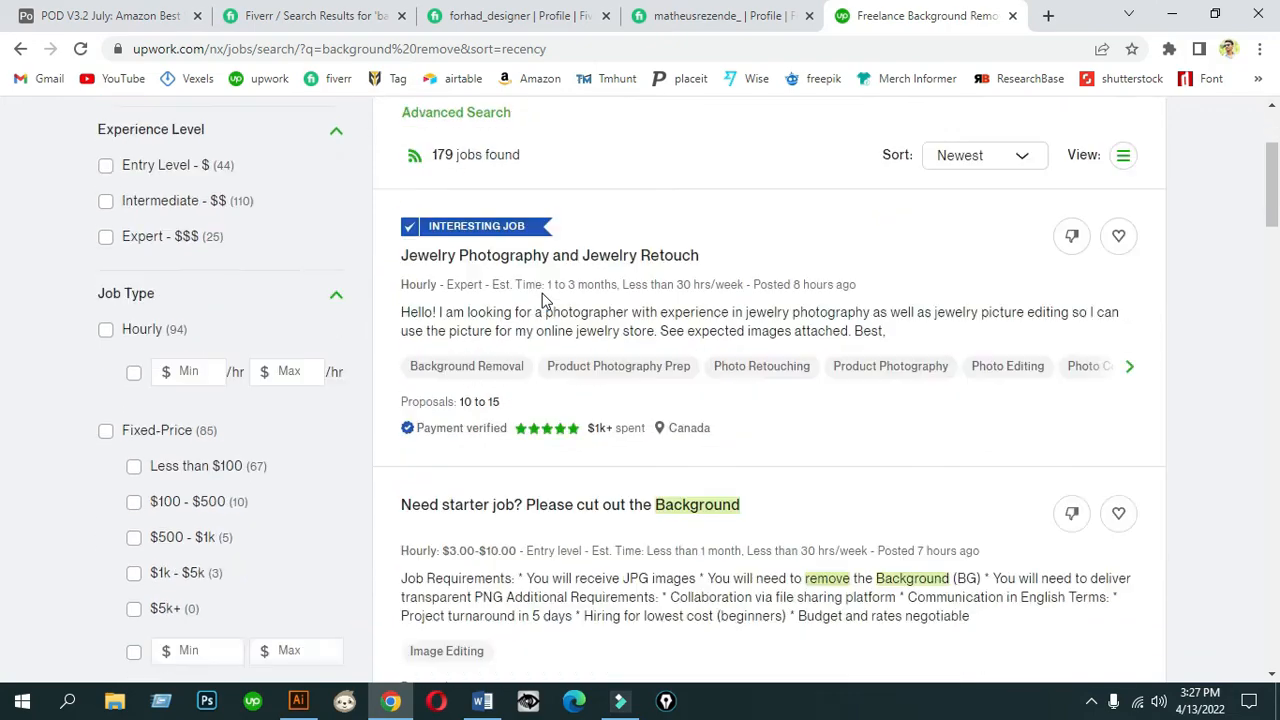
# Return to Illustrator and centre the kingfisher clip group horizontally and vertically on the artboard.
pyautogui.hotkey('alt', 'Tab')
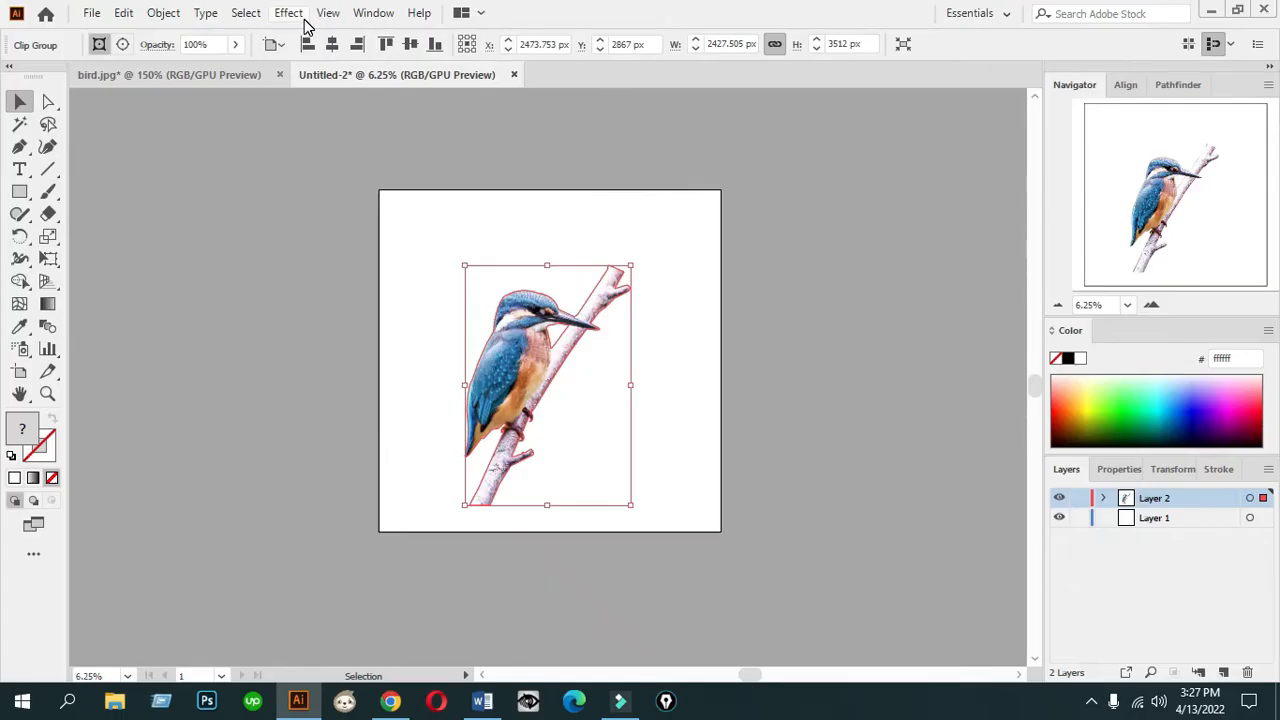
pyautogui.click(332, 44)
pyautogui.click(410, 44)
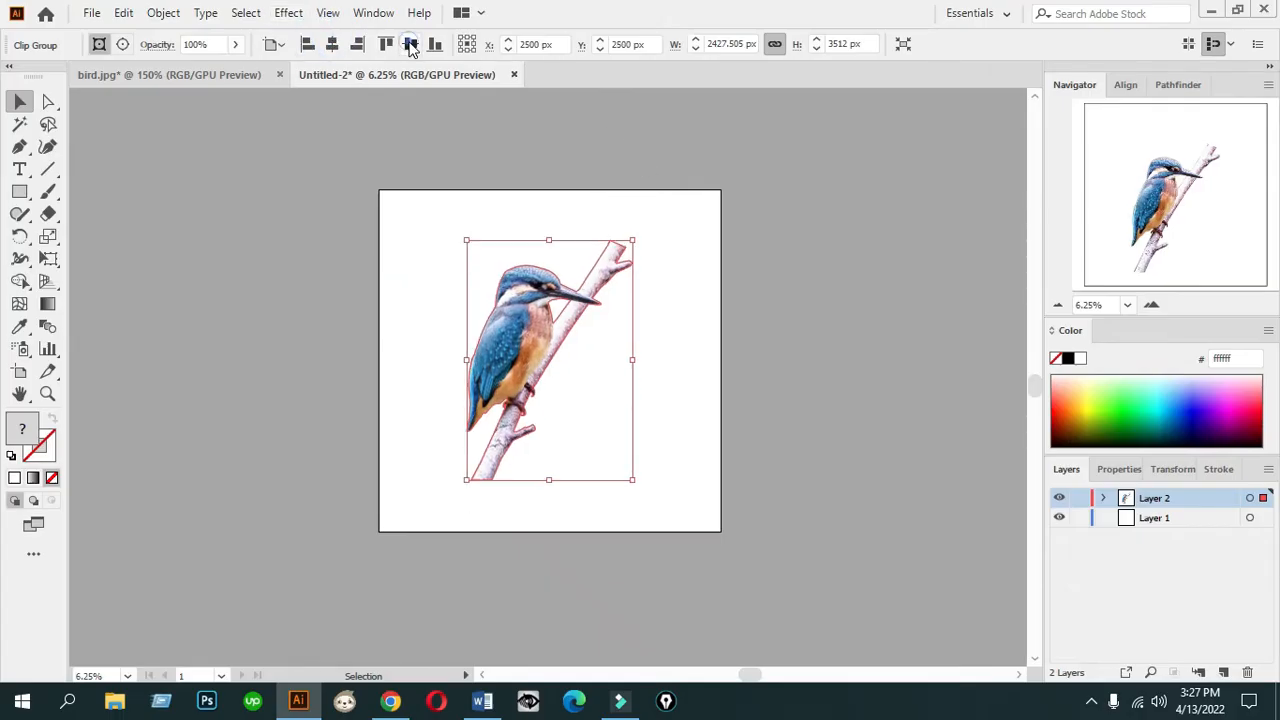
pyautogui.click(789, 216)
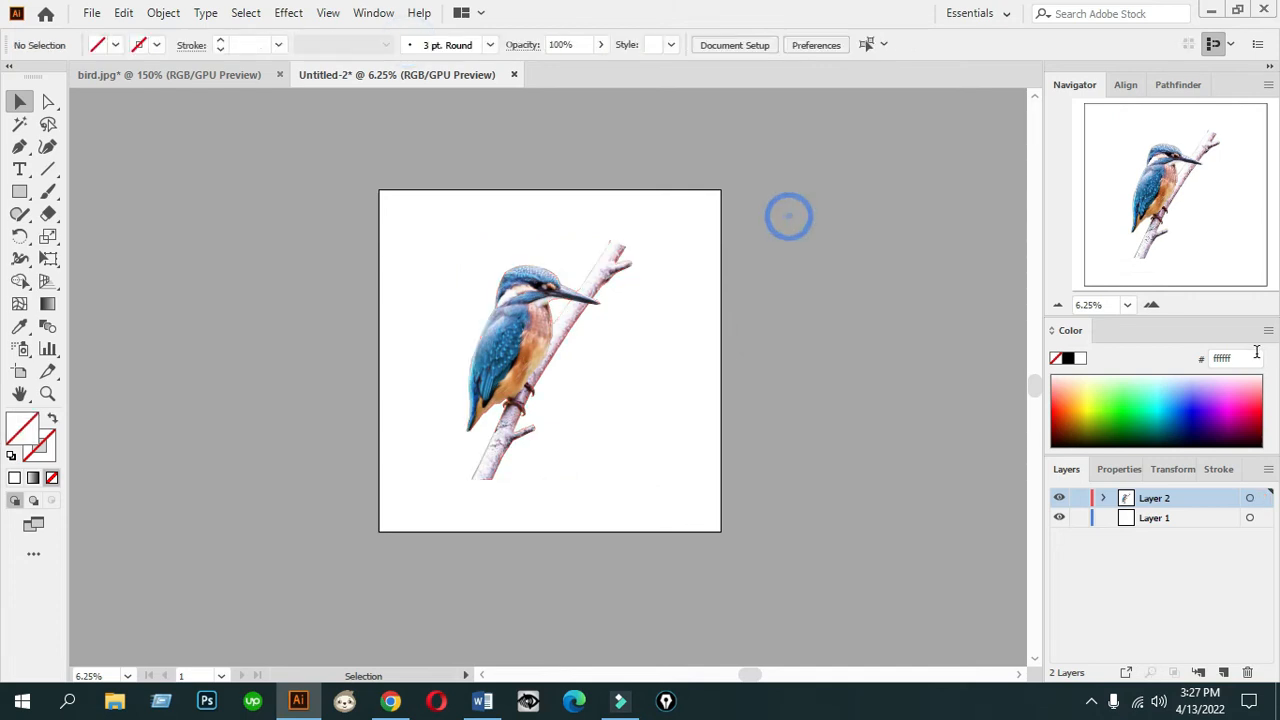
pyautogui.click(1155, 306)
pyautogui.click(1058, 305)
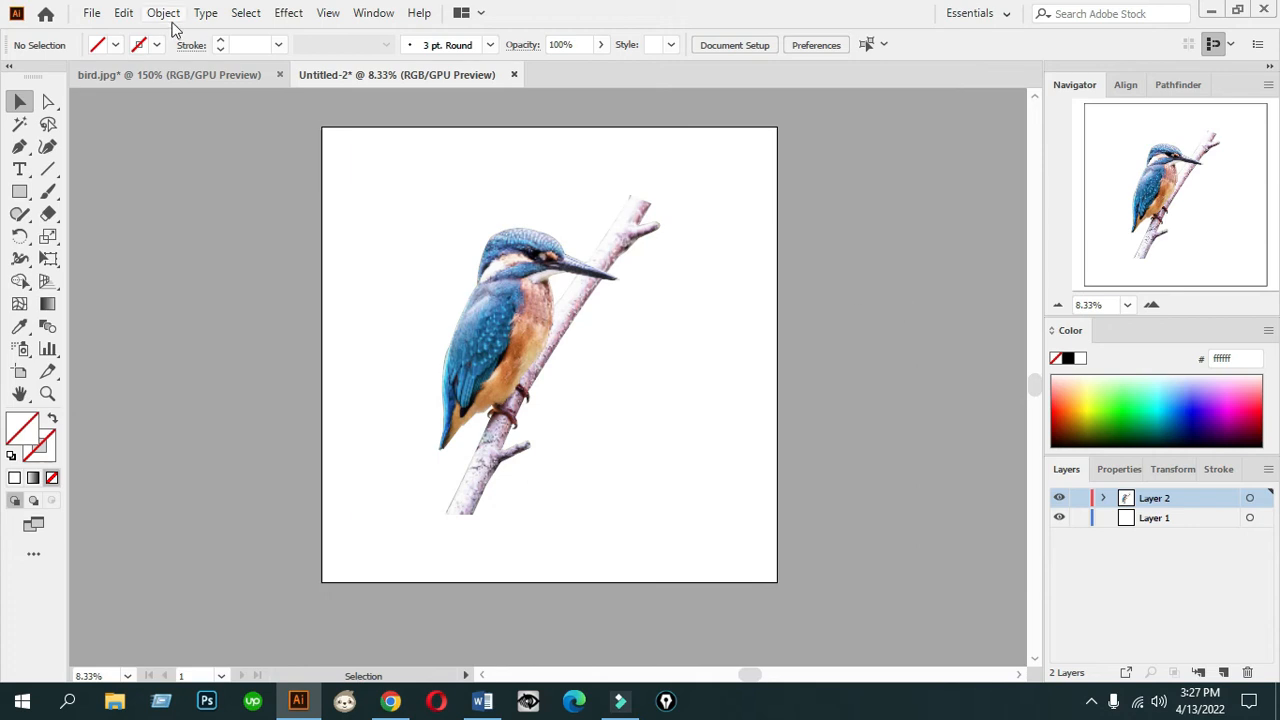
# Export the artwork to the Kingfisher folder as the PNG Untitled-2 at Screen (72 ppi) with a transparent background.
pyautogui.click(89, 14)
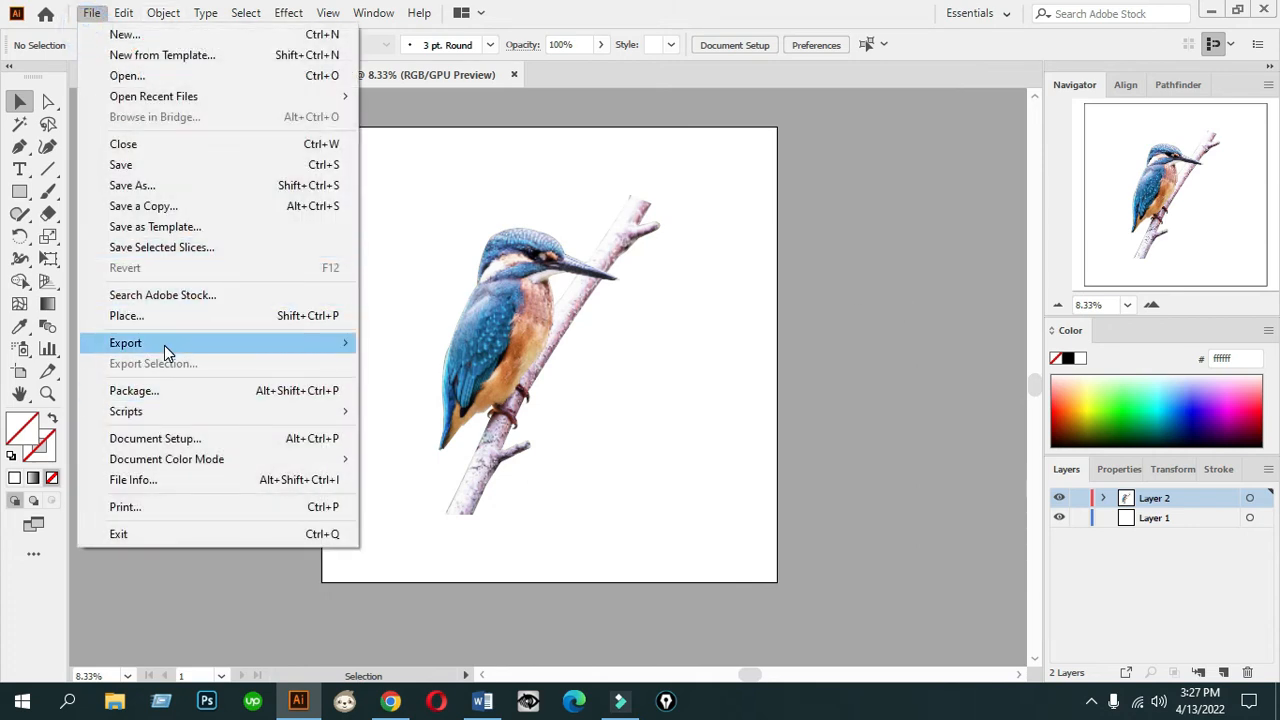
pyautogui.moveTo(165, 347)
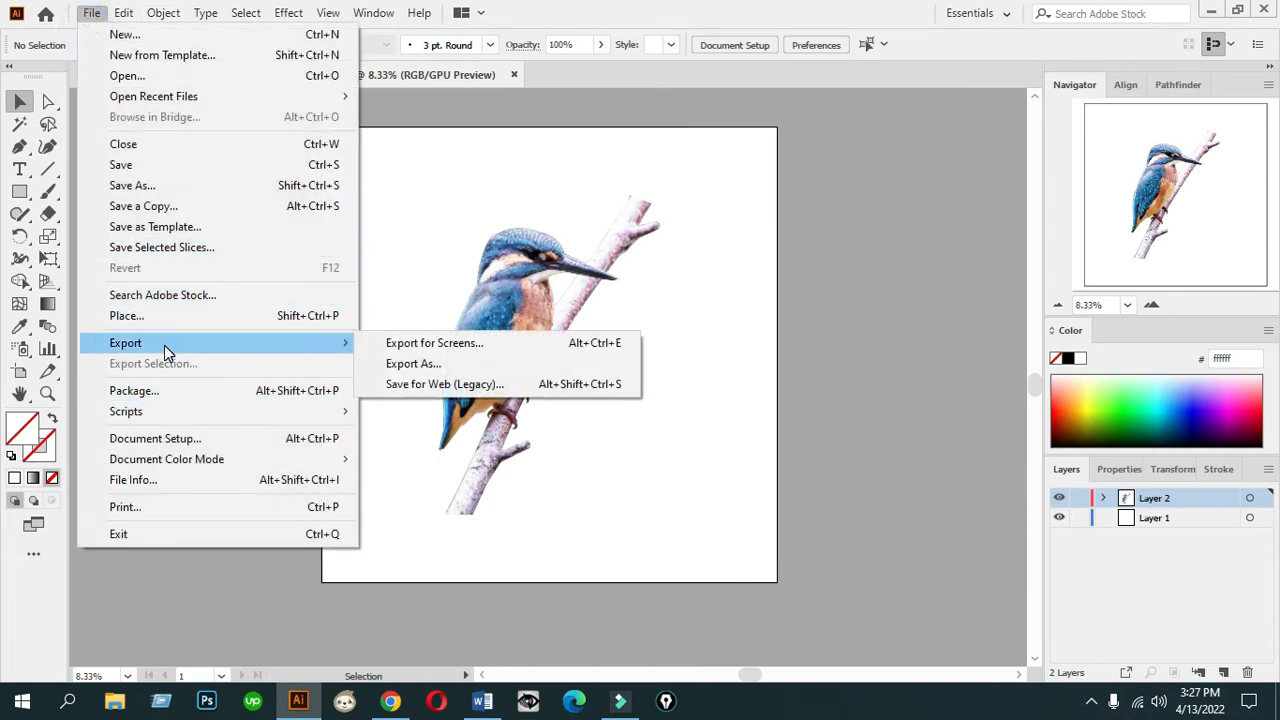
pyautogui.click(421, 367)
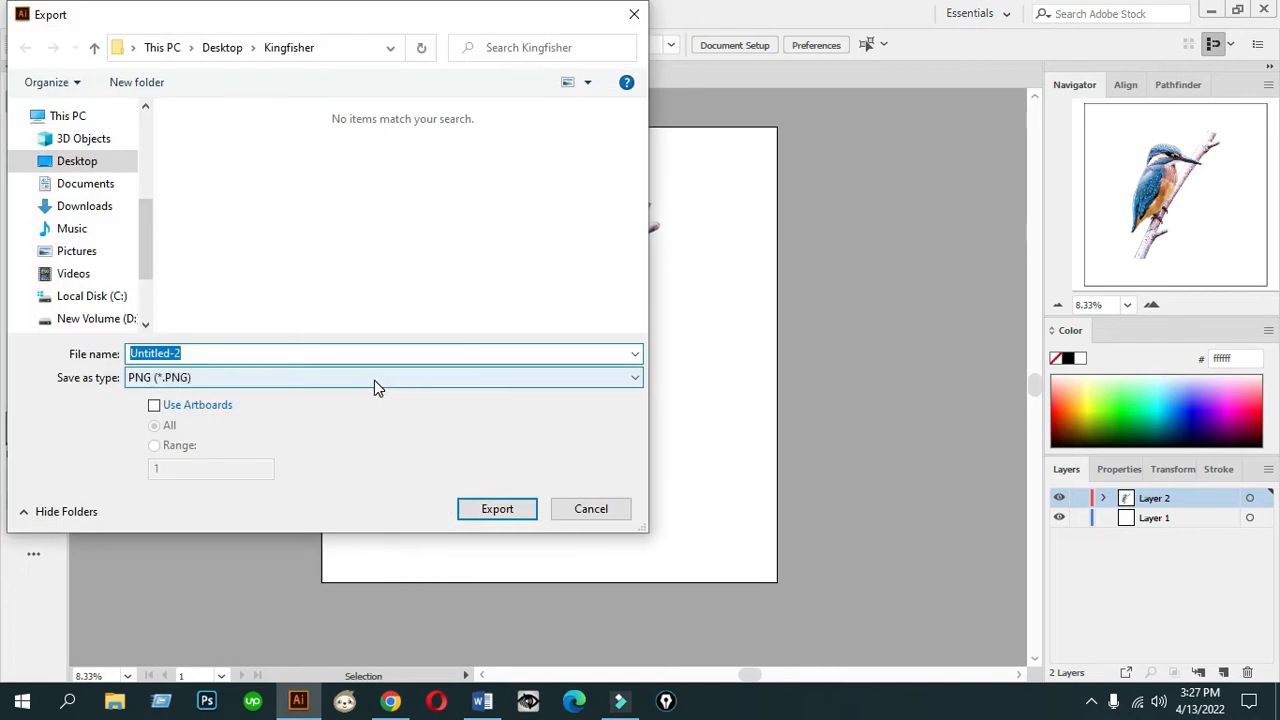
pyautogui.click(497, 509)
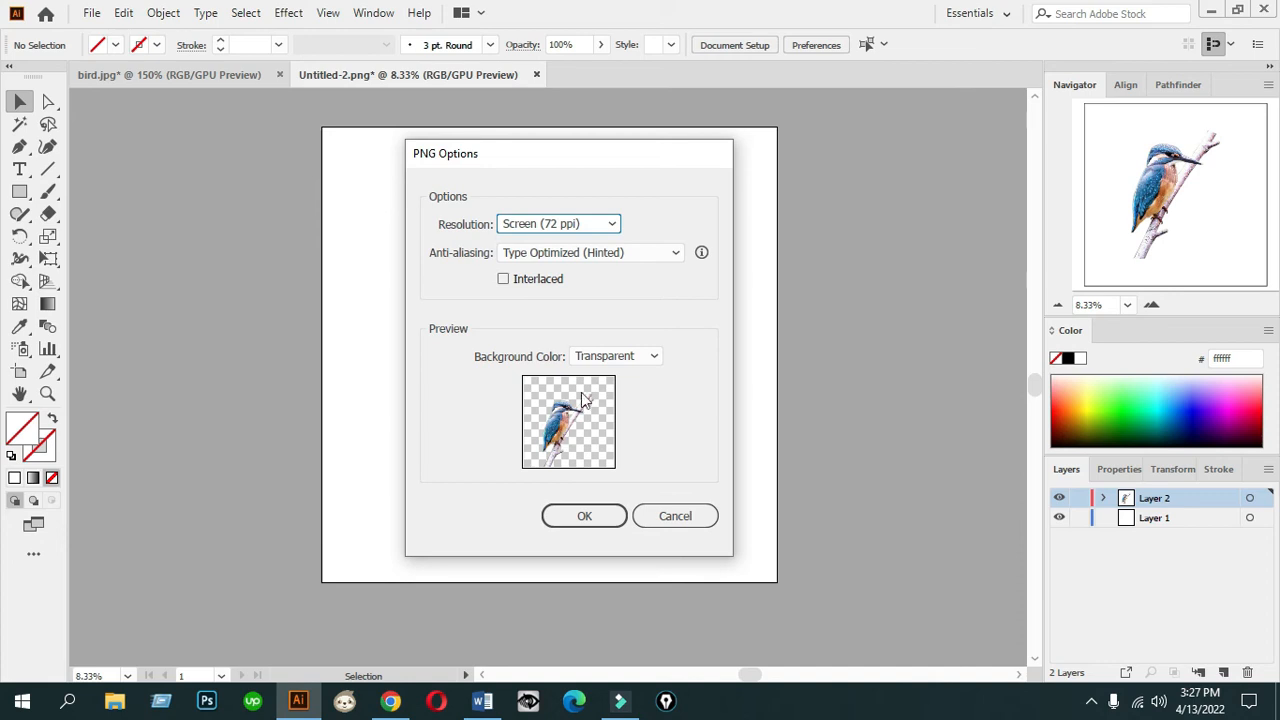
pyautogui.click(585, 517)
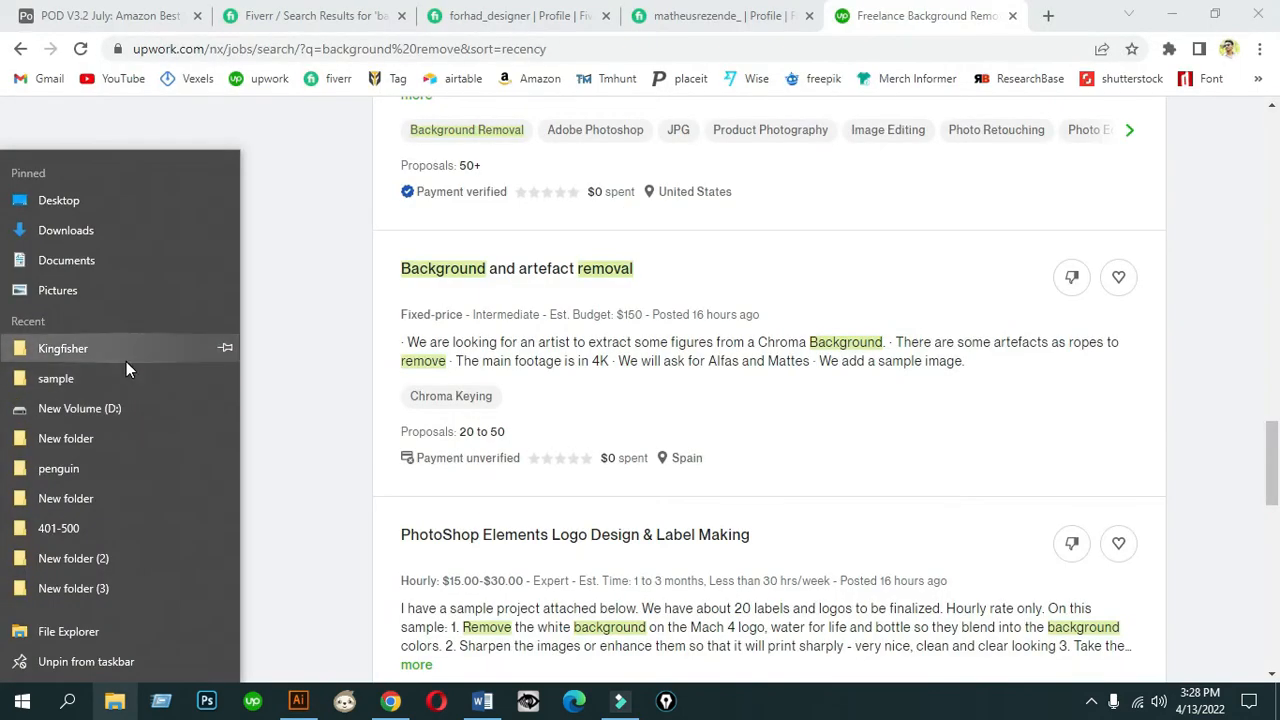
# View Untitled-2.png from the Kingfisher folder, compare it with bird.jpg, and return to Illustrator.
pyautogui.click(124, 347)
pyautogui.doubleClick(500, 236)
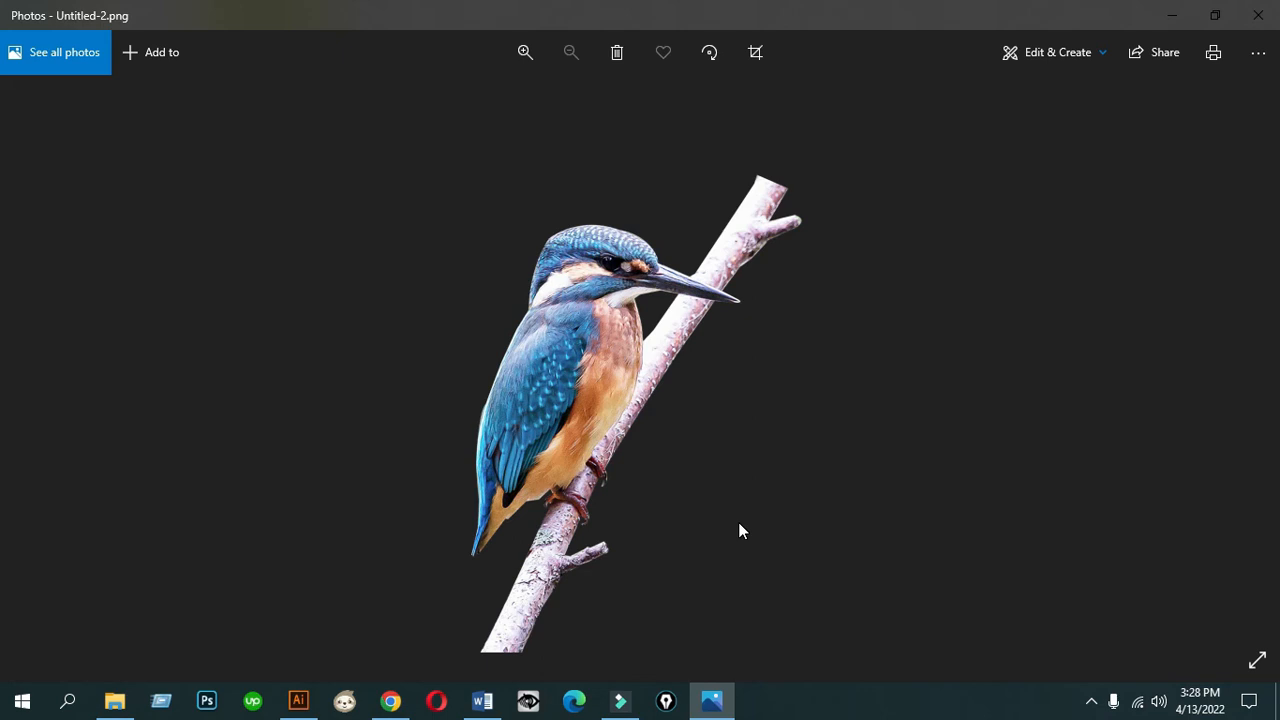
pyautogui.click(18, 362)
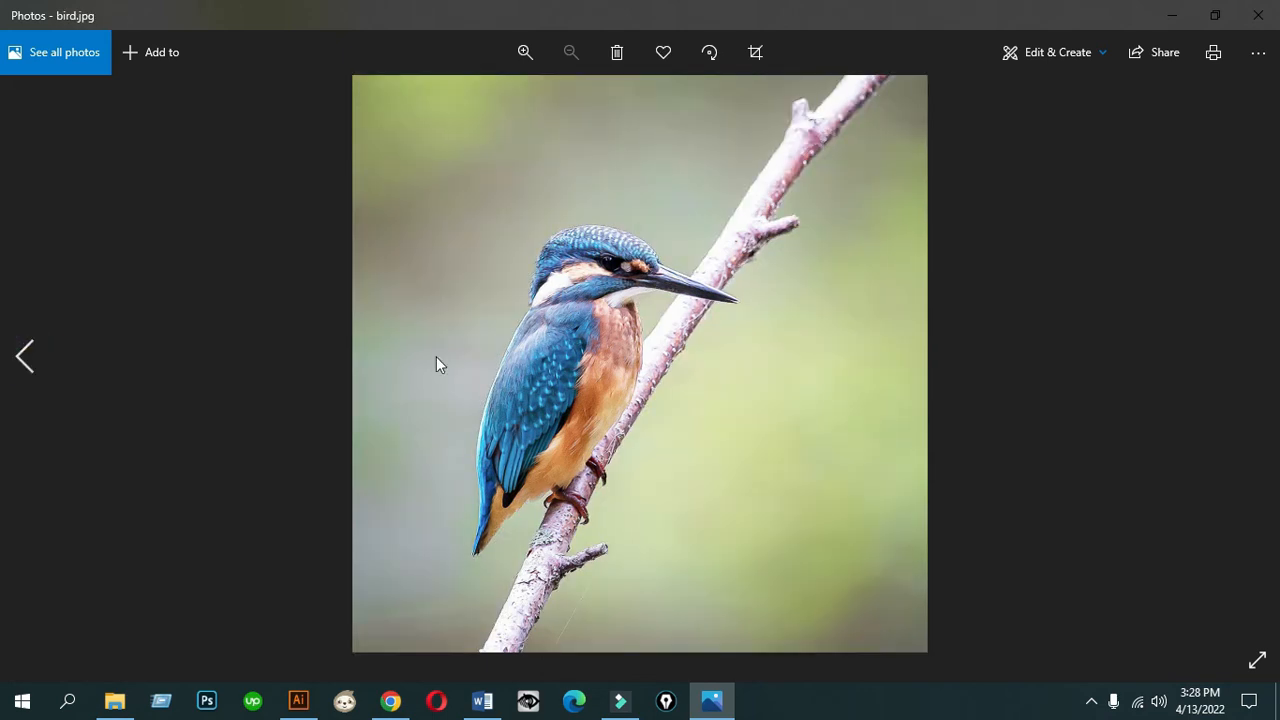
pyautogui.click(1252, 372)
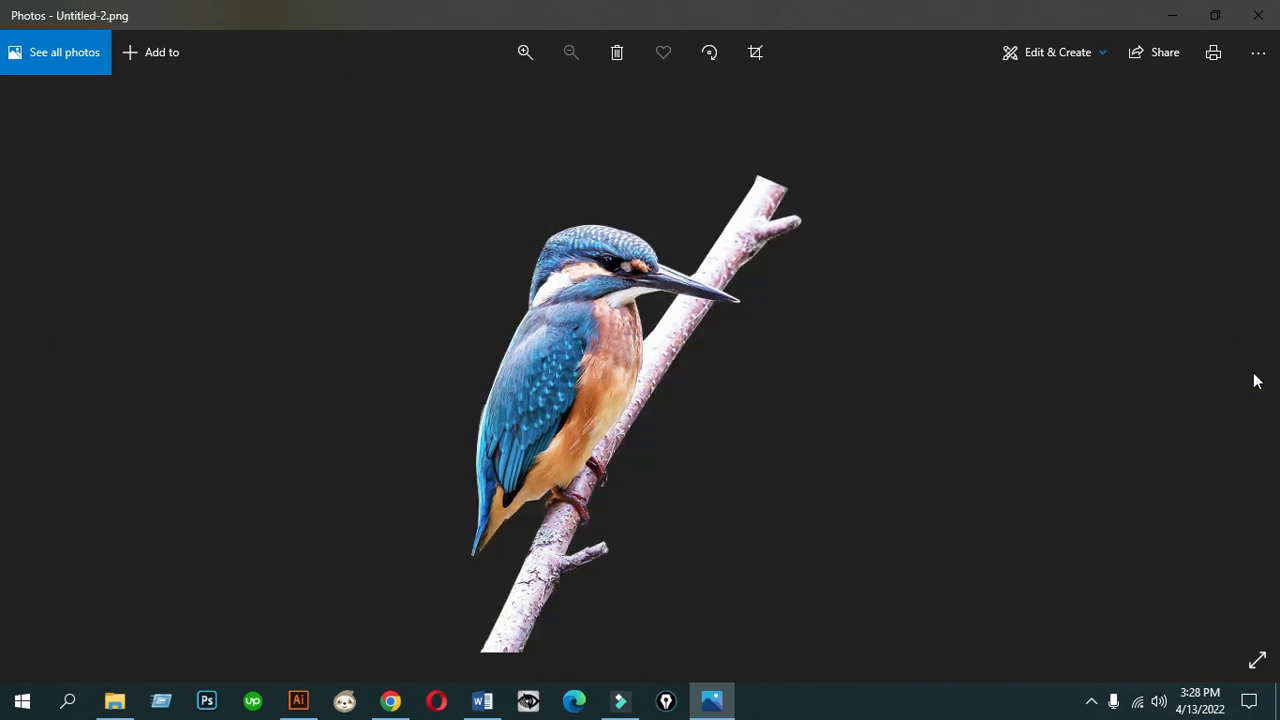
pyautogui.click(1258, 14)
pyautogui.click(298, 700)
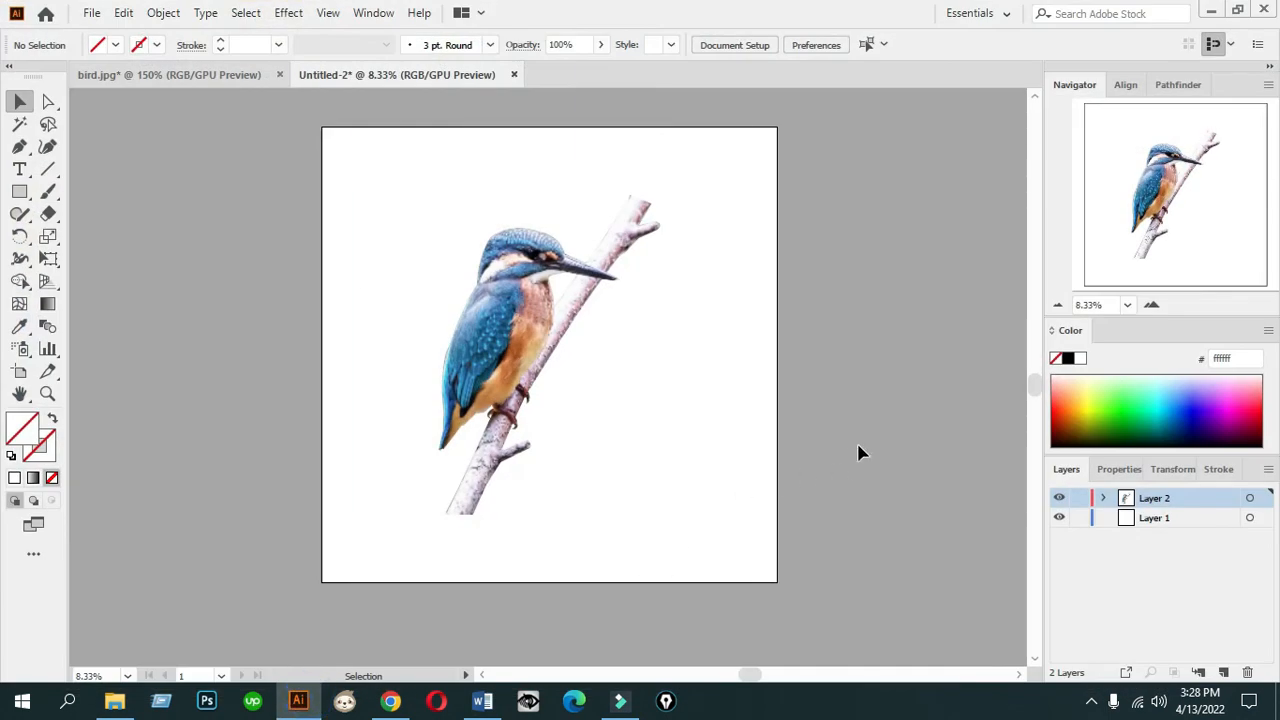